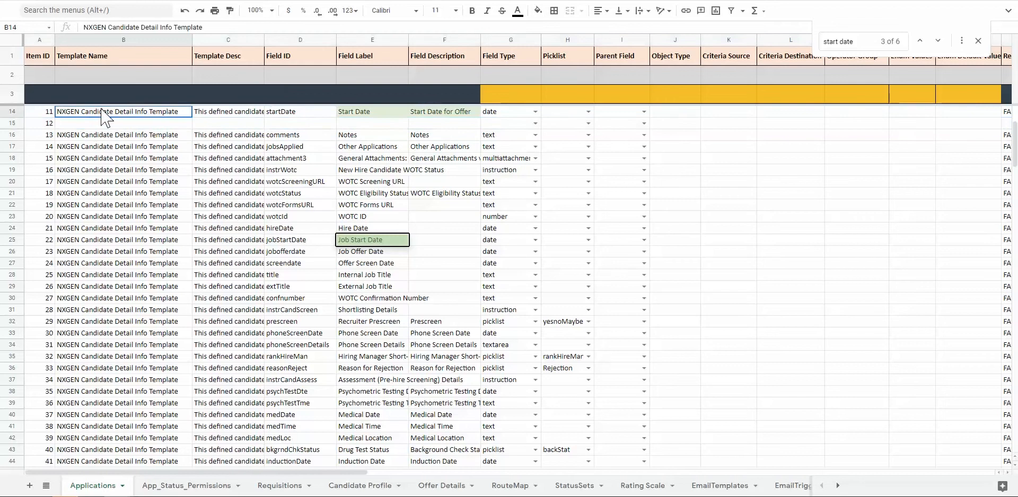
Copy the template name from B14 into the empty Template Name cell of row 15
{"action": "key", "text": "ctrl+c"}
{"action": "left_click", "coordinate": [162, 125]}
{"action": "key", "text": "ctrl+v"}
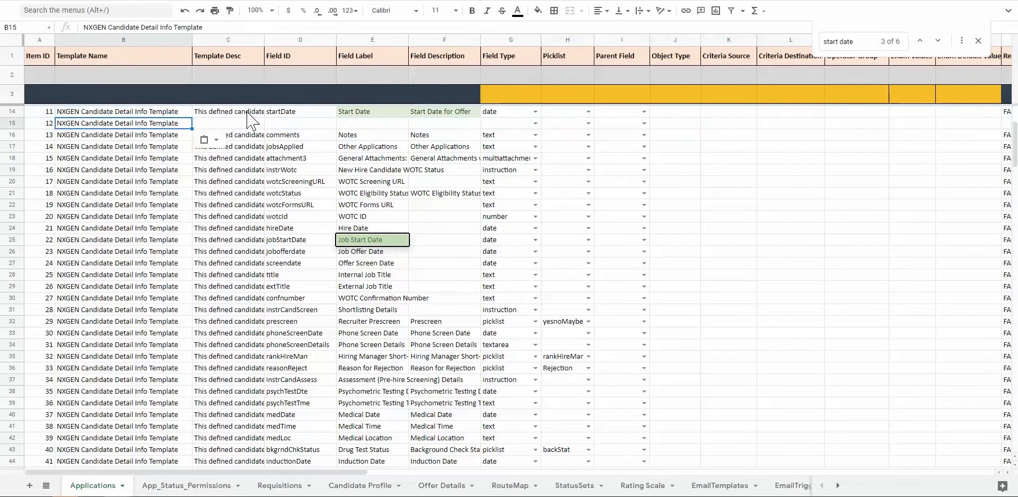
Fit the Template Desc column to its contents and copy the description from C14 into row 15
{"action": "right_click", "coordinate": [257, 41]}
{"action": "left_click", "coordinate": [250, 112]}
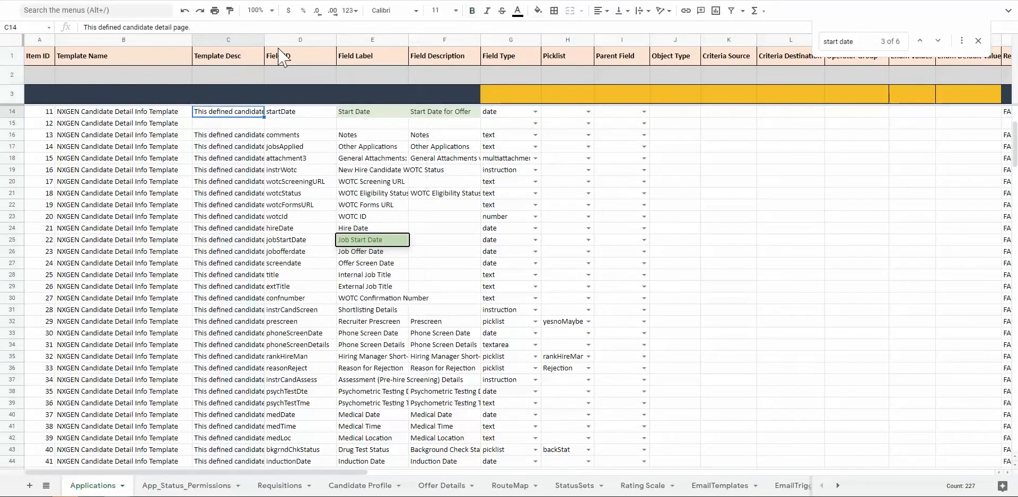
{"action": "left_click", "coordinate": [256, 41]}
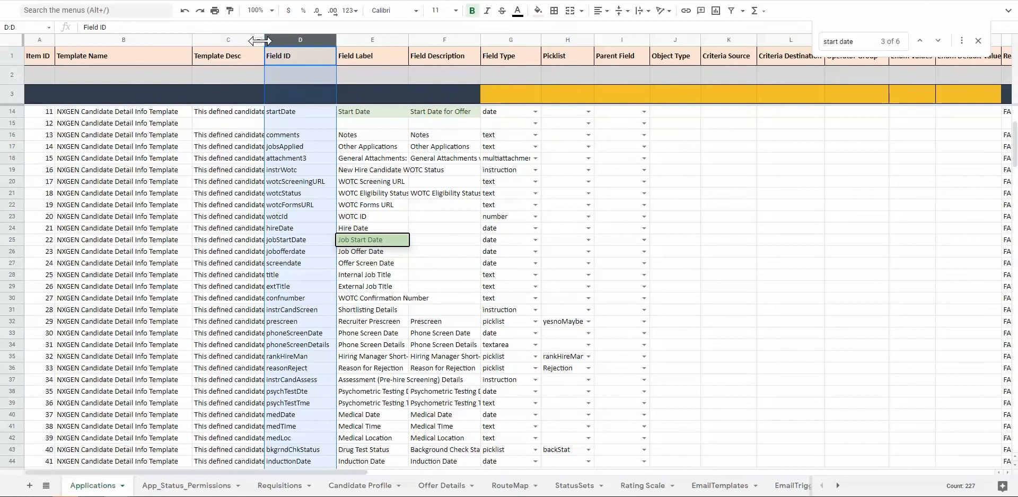
{"action": "right_click", "coordinate": [257, 41]}
{"action": "left_click", "coordinate": [264, 41]}
{"action": "double_click", "coordinate": [264, 41]}
{"action": "left_click", "coordinate": [249, 112]}
{"action": "key", "text": "ctrl+c"}
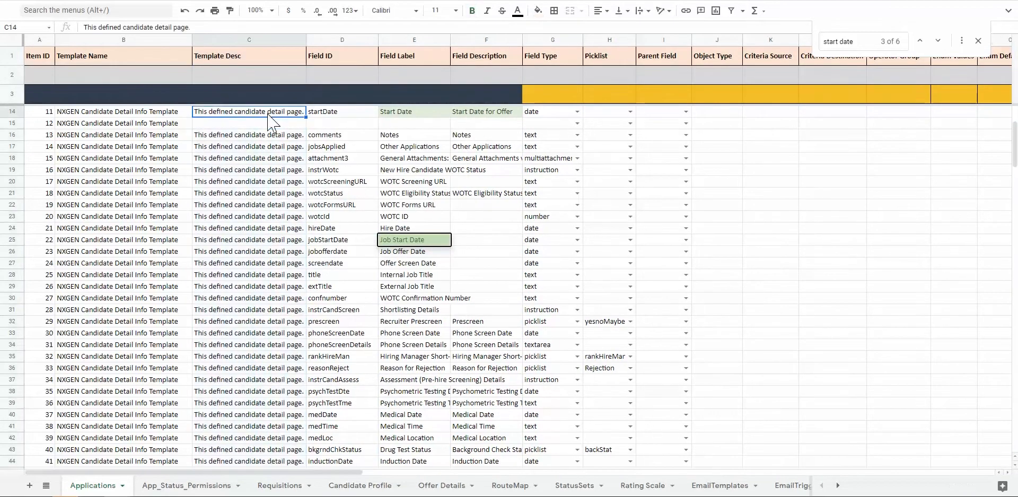
{"action": "left_click", "coordinate": [250, 123]}
{"action": "key", "text": "ctrl+v"}
Enter cust_StartLocation as the Field ID and Start Location as the Field Label in row 15
{"action": "left_click", "coordinate": [337, 127]}
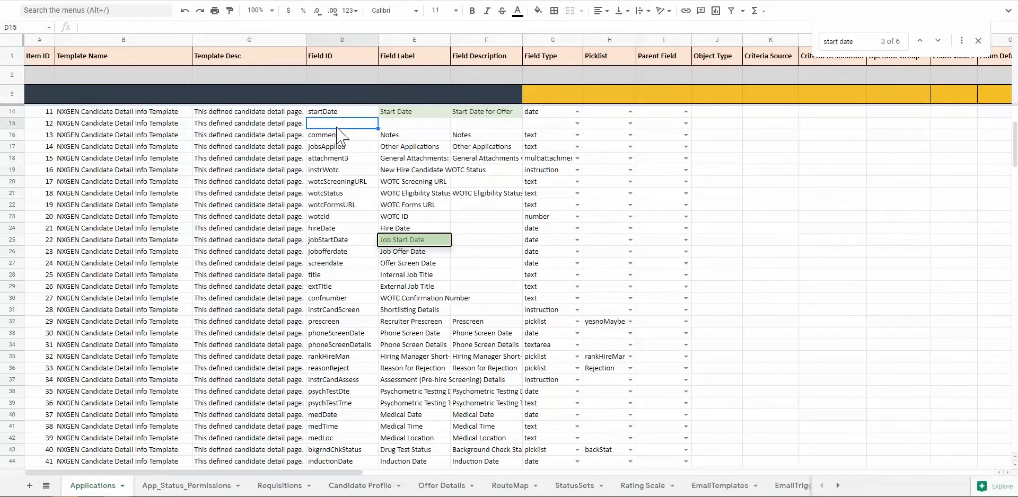
{"action": "type", "text": "cust_StartLocation"}
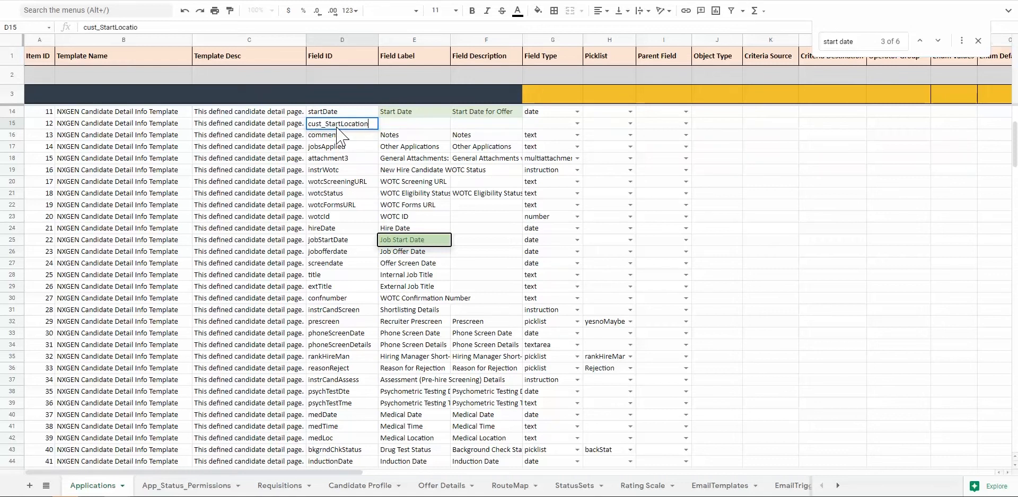
{"action": "key", "text": "Tab"}
{"action": "type", "text": "St"}
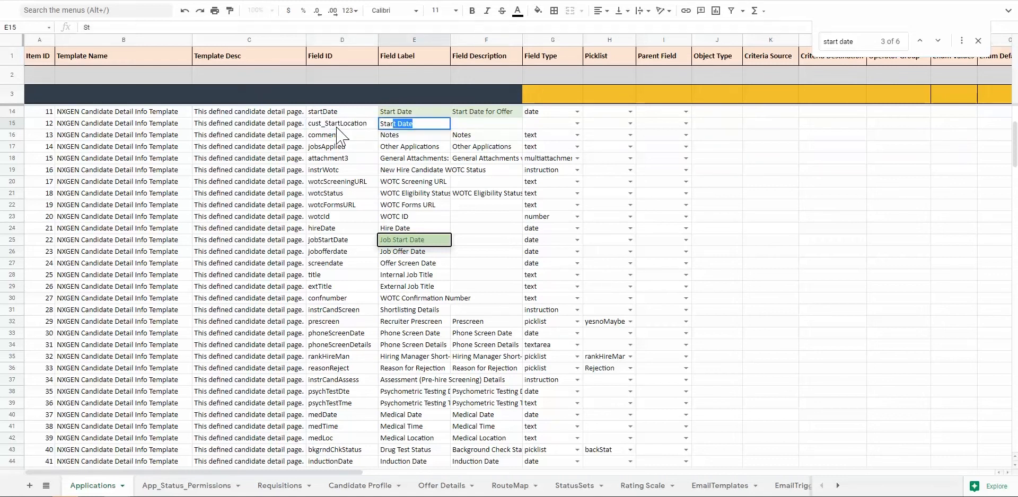
{"action": "type", "text": "art Location"}
Enter Start Location for Offer as row 15's Field Description and set its Field Type to text
{"action": "key", "text": "Tab"}
{"action": "type", "text": "Start Loc"}
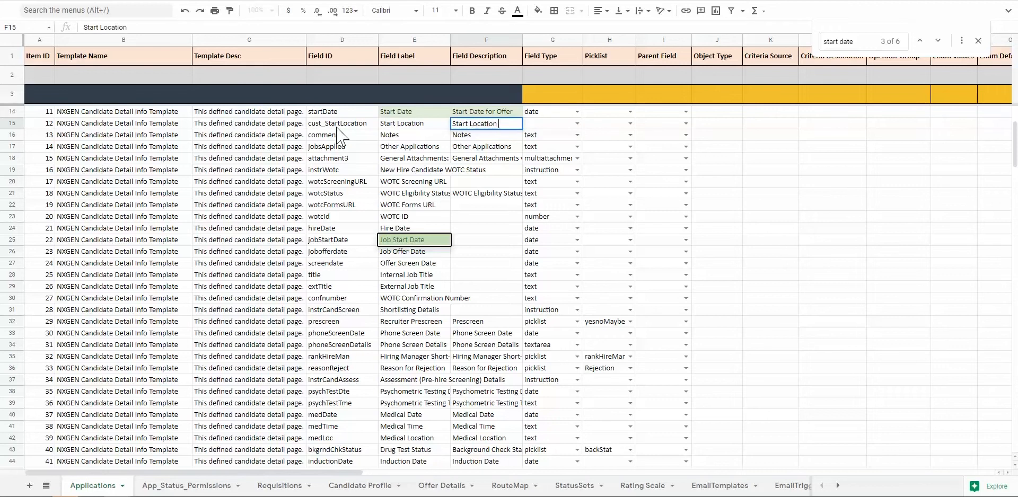
{"action": "type", "text": "ation for Offer"}
{"action": "key", "text": "Tab"}
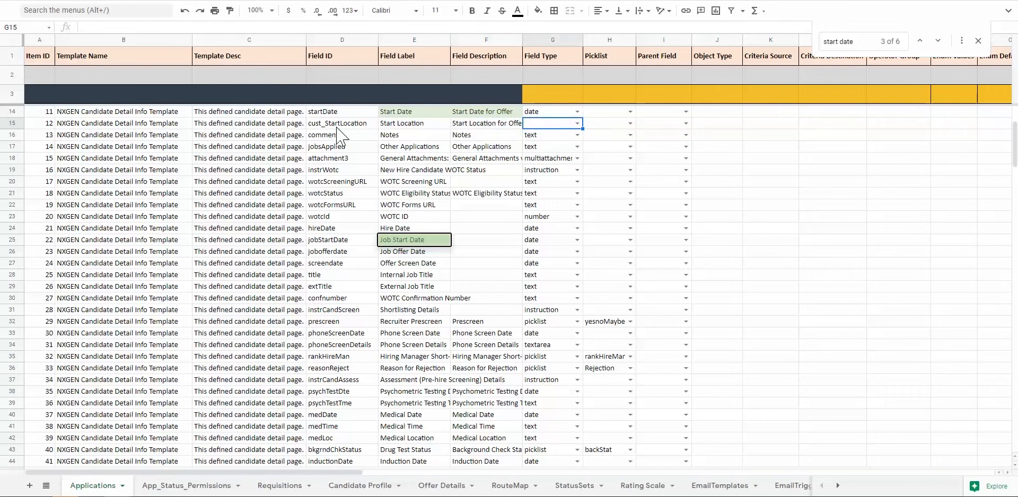
{"action": "type", "text": "text"}
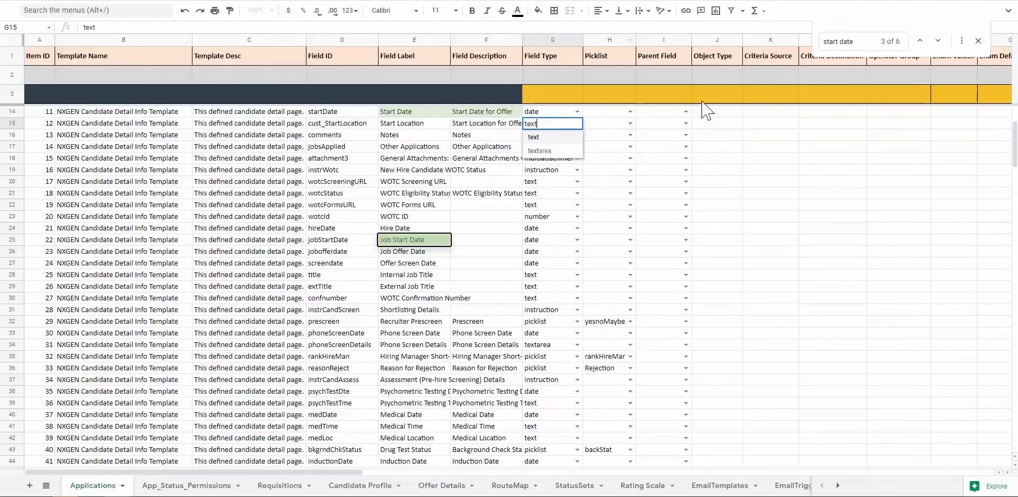
{"action": "left_click", "coordinate": [548, 138]}
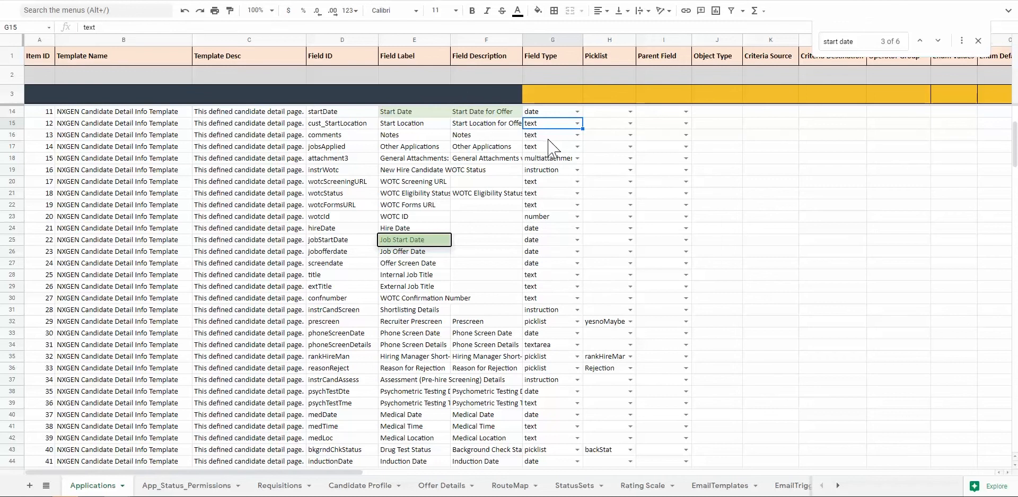
Set Required and Custom to TRUE and ReadOnly to FALSE for the Start Location field, and dismiss the search box
{"action": "key", "text": "Right"}
{"action": "key", "text": "Right"}
{"action": "key", "text": "Right"}
{"action": "key", "text": "Right"}
{"action": "key", "text": "Right"}
{"action": "key", "text": "Right"}
{"action": "key", "text": "Right"}
{"action": "key", "text": "Right"}
{"action": "key", "text": "Right"}
{"action": "key", "text": "Right"}
{"action": "key", "text": "Right"}
{"action": "key", "text": "Right"}
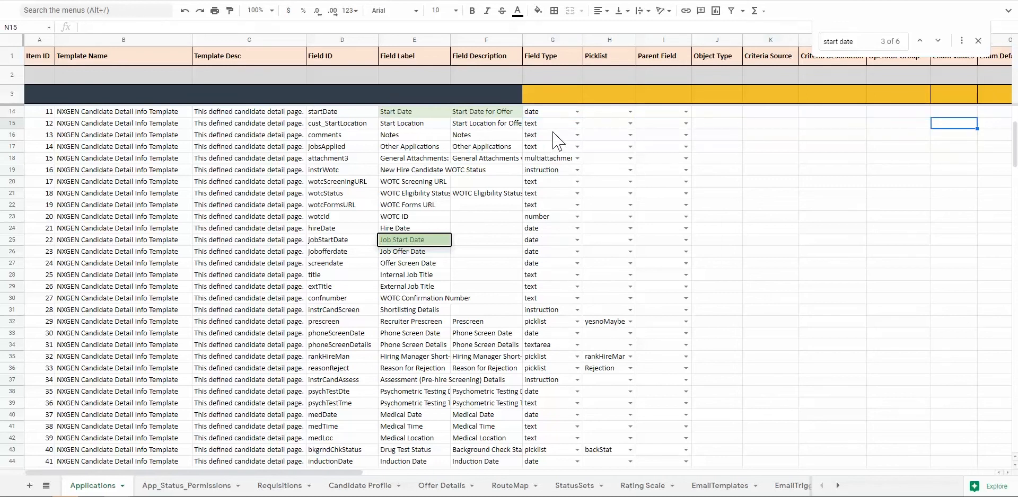
{"action": "left_click", "coordinate": [979, 41]}
Set Public, Anonymize, Forward Intact and Sensitive to FALSE for the Start Location field in row 15
{"action": "key", "text": "Up"}
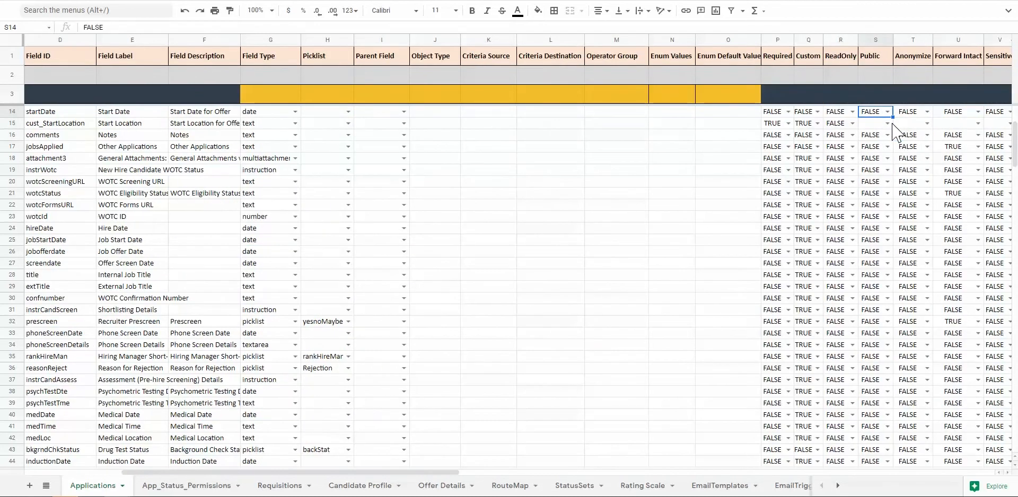
{"action": "key", "text": "Right"}
{"action": "key", "text": "Right"}
{"action": "key", "text": "Right"}
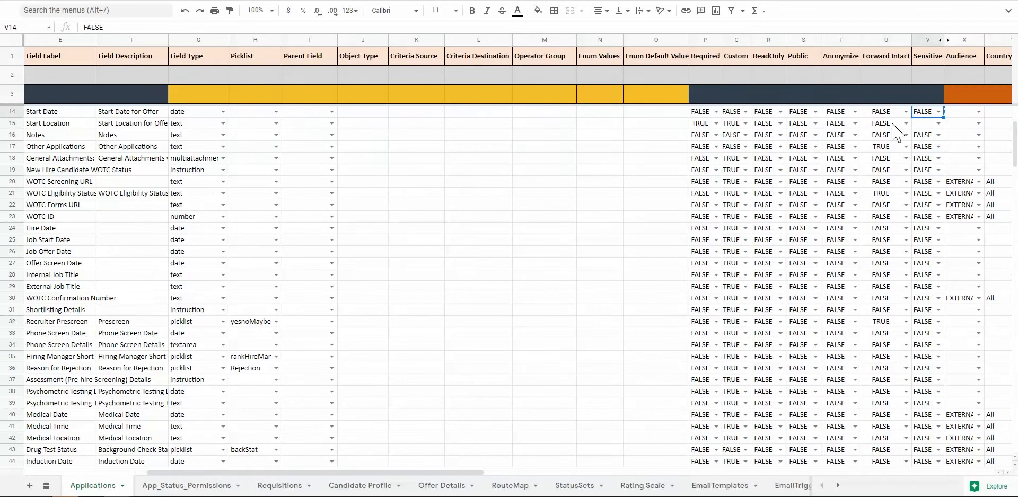
{"action": "key", "text": "Down"}
Move the category block AB16:AG28 up one row to fill the gap in row 15
{"action": "double_click", "coordinate": [168, 40]}
{"action": "left_click", "coordinate": [455, 41]}
{"action": "key", "text": "Down"}
{"action": "key", "text": "Right"}
{"action": "key", "text": "Down"}
{"action": "left_click_drag", "start_coordinate": [462, 41], "coordinate": [193, 40]}
{"action": "key", "text": "Left"}
{"action": "key", "text": "Left"}
{"action": "key", "text": "Left"}
{"action": "key", "text": "Left"}
{"action": "key", "text": "Down"}
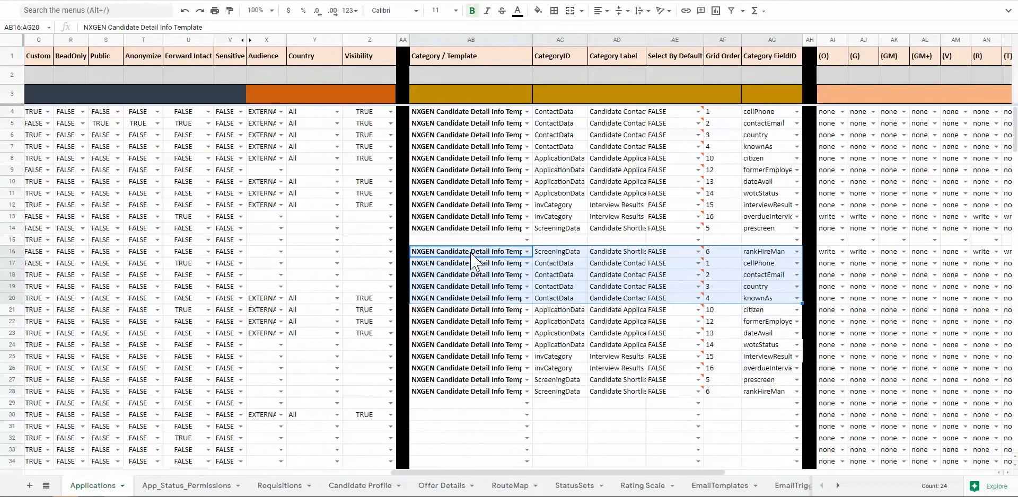
{"action": "key", "text": "shift+Down"}
{"action": "key", "text": "shift+Down"}
{"action": "key", "text": "shift+Down"}
{"action": "key", "text": "shift+Down"}
{"action": "key", "text": "shift+Down"}
{"action": "key", "text": "shift+Down"}
{"action": "key", "text": "shift+Down"}
{"action": "key", "text": "shift+Down"}
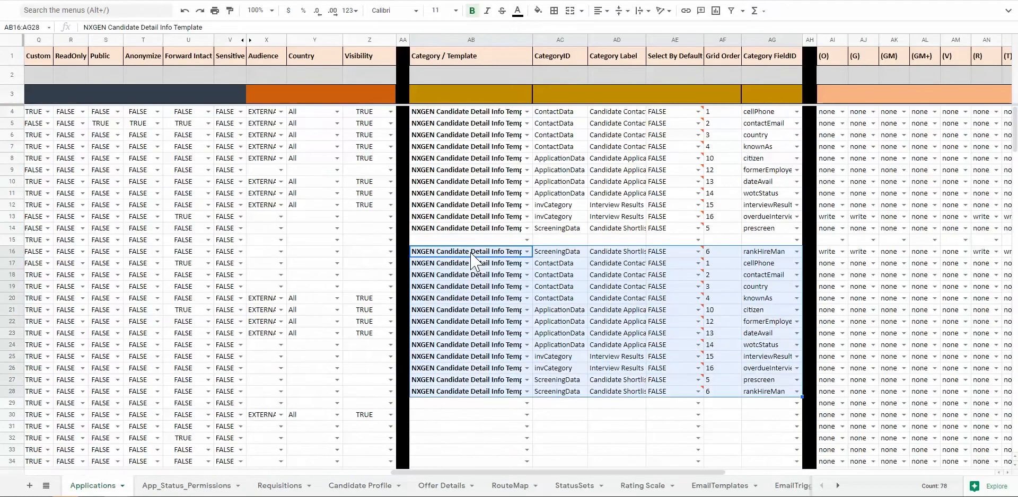
{"action": "key", "text": "ctrl+c"}
{"action": "key", "text": "Up"}
{"action": "key", "text": "ctrl+v"}
{"action": "key", "text": "Up"}
{"action": "key", "text": "Right"}
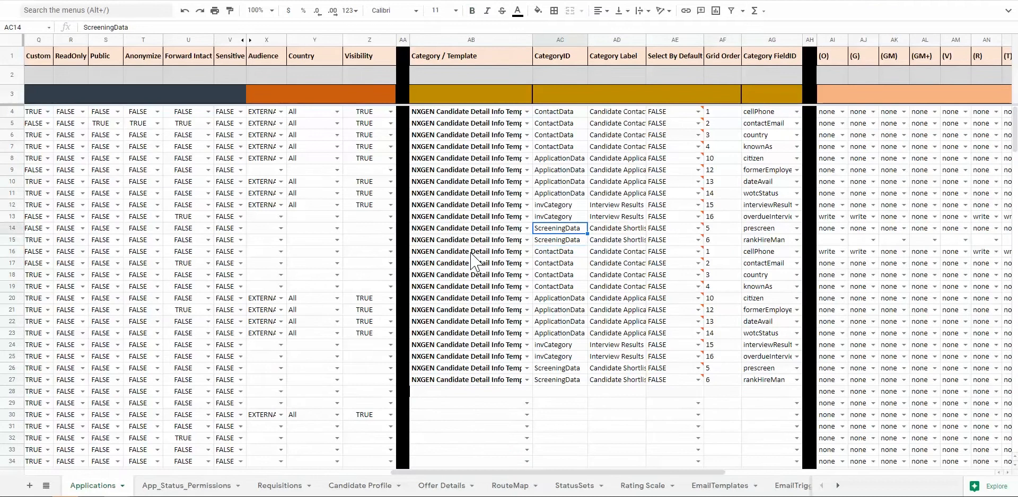
Copy the role permission values from AI14:AR14 into the same columns of row 15
{"action": "key", "text": "Down"}
{"action": "key", "text": "Right"}
{"action": "key", "text": "Right"}
{"action": "key", "text": "Right"}
{"action": "key", "text": "Right"}
{"action": "key", "text": "Right"}
{"action": "key", "text": "Right"}
{"action": "key", "text": "Right"}
{"action": "key", "text": "Right"}
{"action": "key", "text": "Right"}
{"action": "key", "text": "Right"}
{"action": "key", "text": "Right"}
{"action": "key", "text": "Right"}
{"action": "key", "text": "Right"}
{"action": "key", "text": "Right"}
{"action": "key", "text": "Right"}
{"action": "key", "text": "Right"}
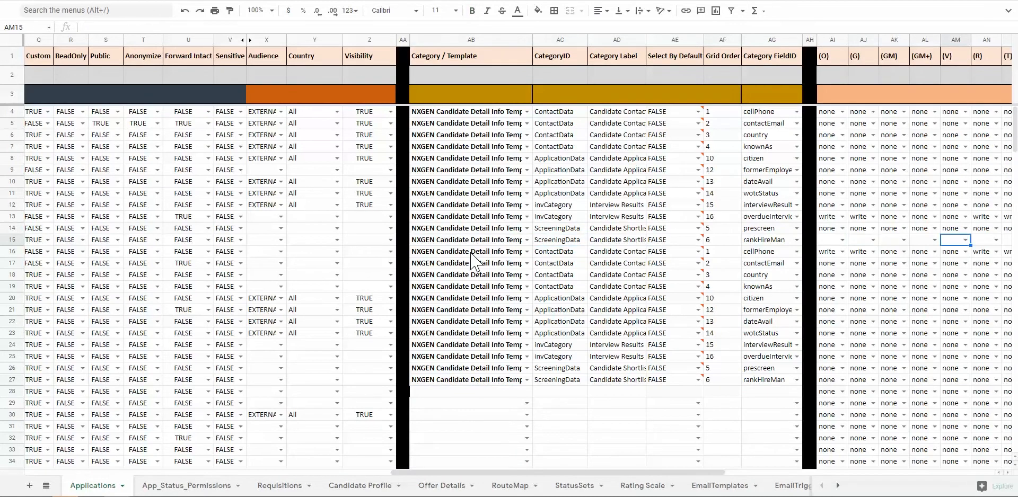
{"action": "key", "text": "Left"}
{"action": "key", "text": "Left"}
{"action": "key", "text": "Left"}
{"action": "key", "text": "Left"}
{"action": "key", "text": "Left"}
{"action": "key", "text": "Left"}
{"action": "key", "text": "Left"}
{"action": "key", "text": "Left"}
{"action": "key", "text": "Left"}
{"action": "key", "text": "Left"}
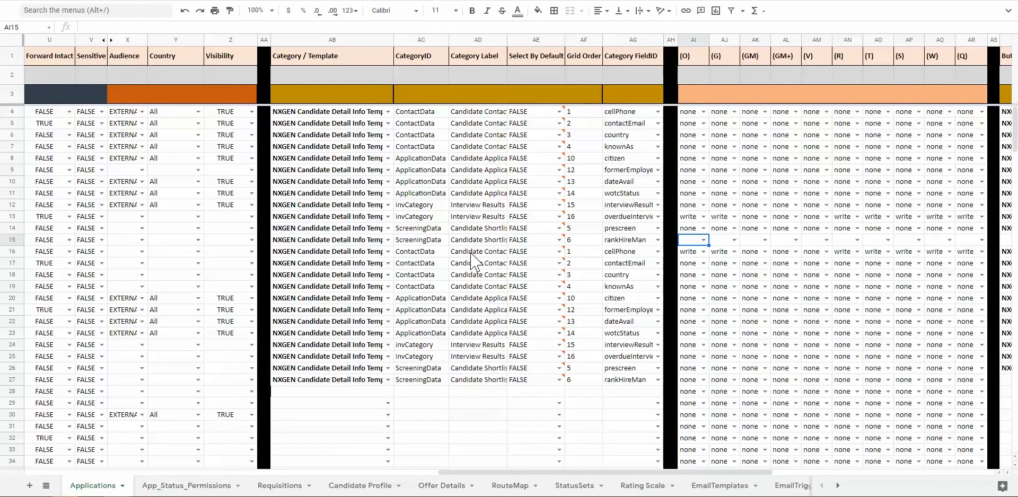
{"action": "key", "text": "Up"}
{"action": "key", "text": "shift+Right"}
{"action": "key", "text": "shift+Right"}
{"action": "key", "text": "shift+Right"}
{"action": "key", "text": "shift+Right"}
{"action": "key", "text": "shift+Right"}
{"action": "key", "text": "shift+Right"}
{"action": "key", "text": "shift+Right"}
{"action": "key", "text": "shift+Right"}
{"action": "key", "text": "shift+Right"}
{"action": "key", "text": "ctrl+c"}
{"action": "key", "text": "Down"}
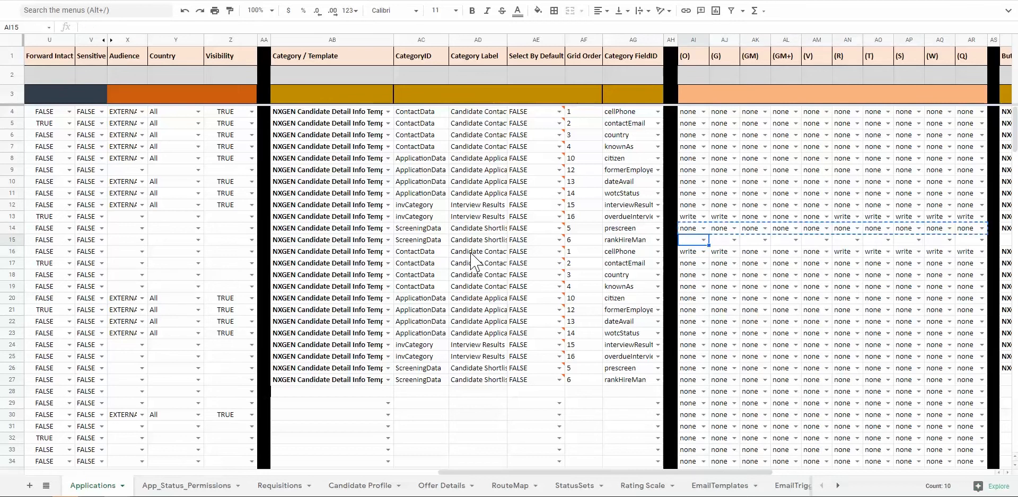
{"action": "key", "text": "ctrl+v"}
Move the button permissions block AT16:AZ26 up one row to fill the gap in row 15
{"action": "key", "text": "Right"}
{"action": "key", "text": "Right"}
{"action": "key", "text": "Right"}
{"action": "key", "text": "Right"}
{"action": "key", "text": "Right"}
{"action": "key", "text": "Right"}
{"action": "key", "text": "Right"}
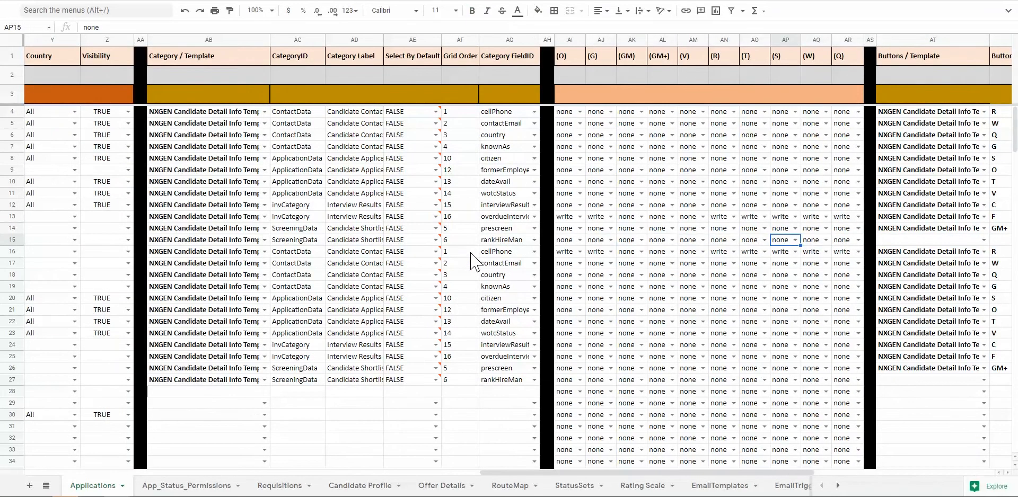
{"action": "key", "text": "Right"}
{"action": "key", "text": "Right"}
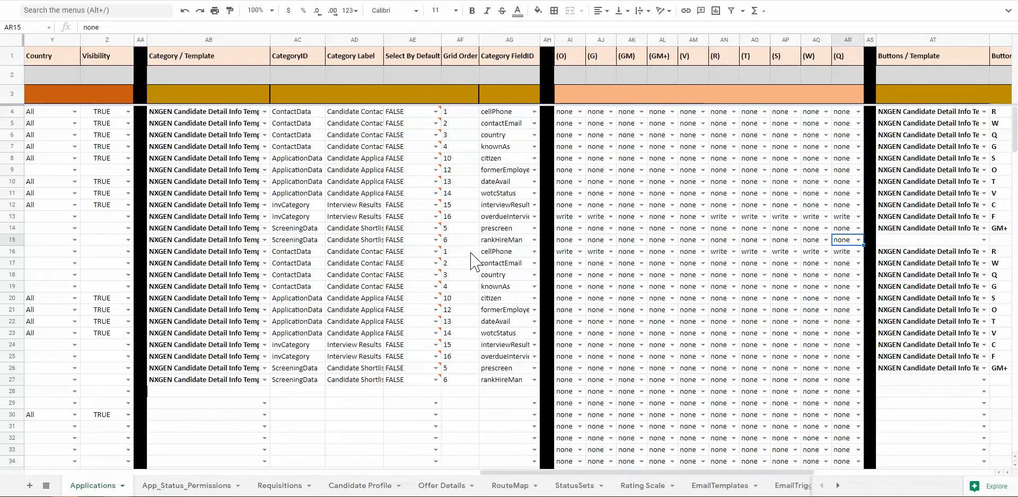
{"action": "key", "text": "Right"}
{"action": "key", "text": "Right"}
{"action": "key", "text": "Right"}
{"action": "key", "text": "Right"}
{"action": "key", "text": "Right"}
{"action": "key", "text": "Right"}
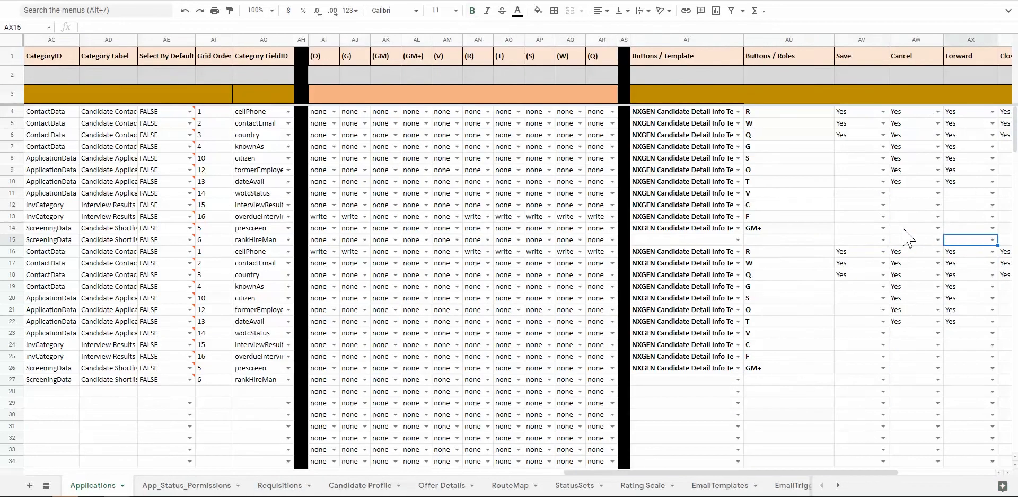
{"action": "key", "text": "Left"}
{"action": "key", "text": "Left"}
{"action": "key", "text": "Left"}
{"action": "key", "text": "Left"}
{"action": "key", "text": "shift+Right"}
{"action": "key", "text": "shift+Right"}
{"action": "key", "text": "shift+Right"}
{"action": "key", "text": "shift+Right"}
{"action": "key", "text": "shift+Right"}
{"action": "key", "text": "shift+Right"}
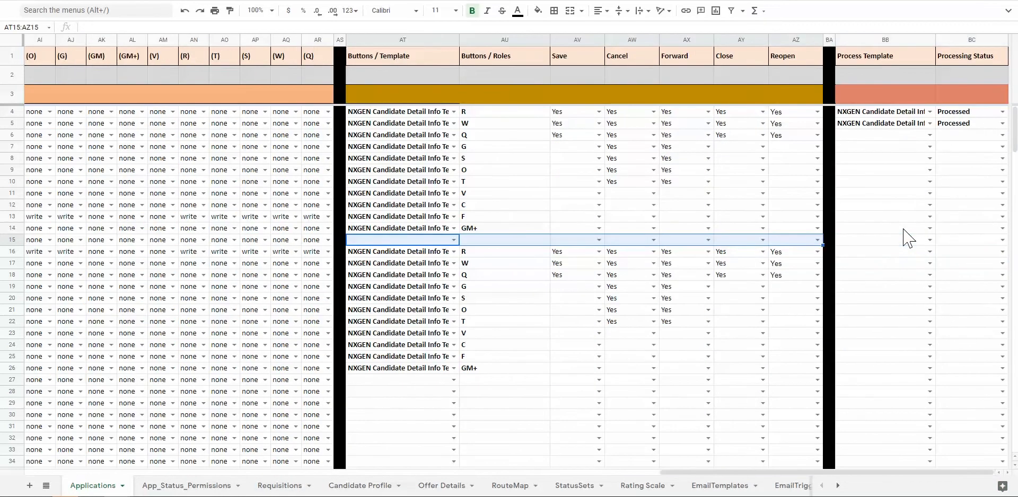
{"action": "right_click", "coordinate": [383, 244]}
{"action": "left_click_drag", "start_coordinate": [368, 252], "coordinate": [389, 250]}
{"action": "left_click", "coordinate": [390, 250]}
{"action": "key", "text": "shift+Right"}
{"action": "key", "text": "shift+Down"}
{"action": "key", "text": "shift+Down"}
{"action": "key", "text": "shift+Down"}
{"action": "key", "text": "shift+Down"}
{"action": "key", "text": "shift+Down"}
{"action": "key", "text": "shift+Down"}
{"action": "key", "text": "shift+Down"}
{"action": "key", "text": "shift+Down"}
{"action": "key", "text": "shift+Down"}
{"action": "key", "text": "shift+Down"}
{"action": "key", "text": "shift+Right"}
{"action": "key", "text": "shift+Right"}
{"action": "key", "text": "shift+Right"}
{"action": "key", "text": "shift+Right"}
{"action": "key", "text": "shift+Right"}
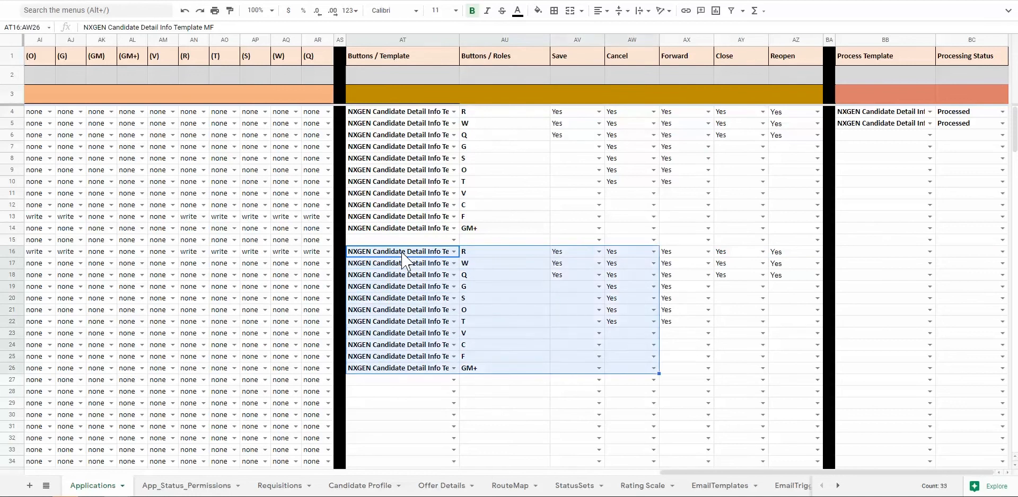
{"action": "key", "text": "ctrl+x"}
{"action": "key", "text": "Up"}
{"action": "key", "text": "ctrl+v"}
Widen the Process Template column and set the Processing Status of NXGEN Candidate Detail Info Template to Pending
{"action": "left_click", "coordinate": [971, 170]}
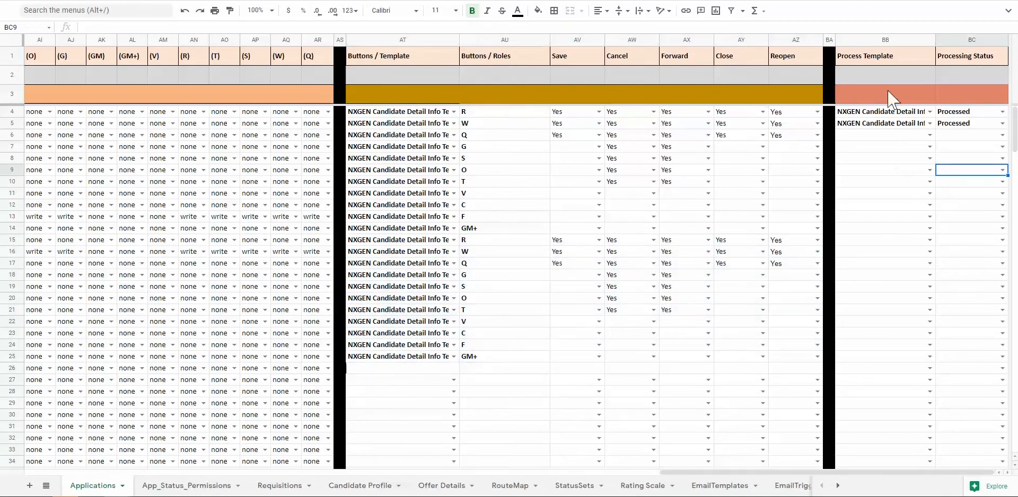
{"action": "left_click_drag", "start_coordinate": [935, 38], "coordinate": [991, 38]}
{"action": "left_click", "coordinate": [999, 112]}
{"action": "left_click", "coordinate": [996, 112]}
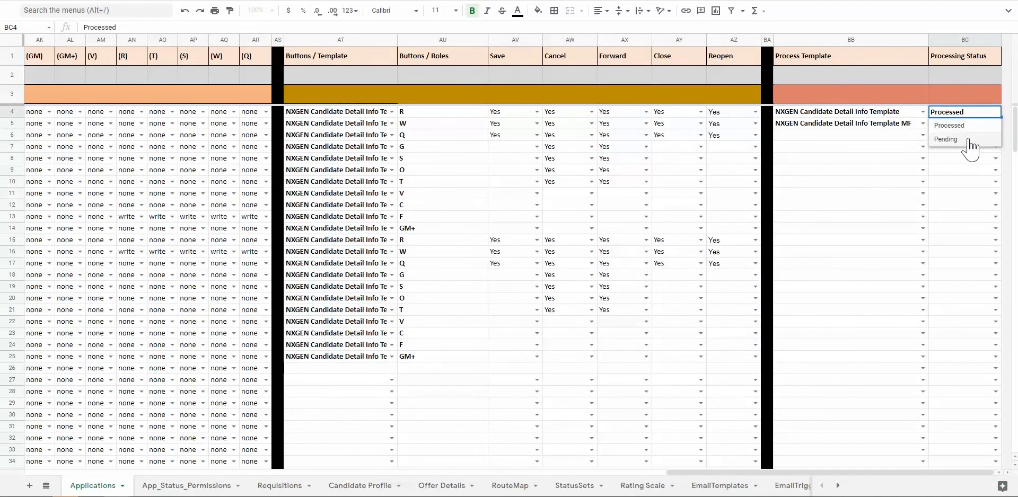
{"action": "left_click", "coordinate": [949, 140]}
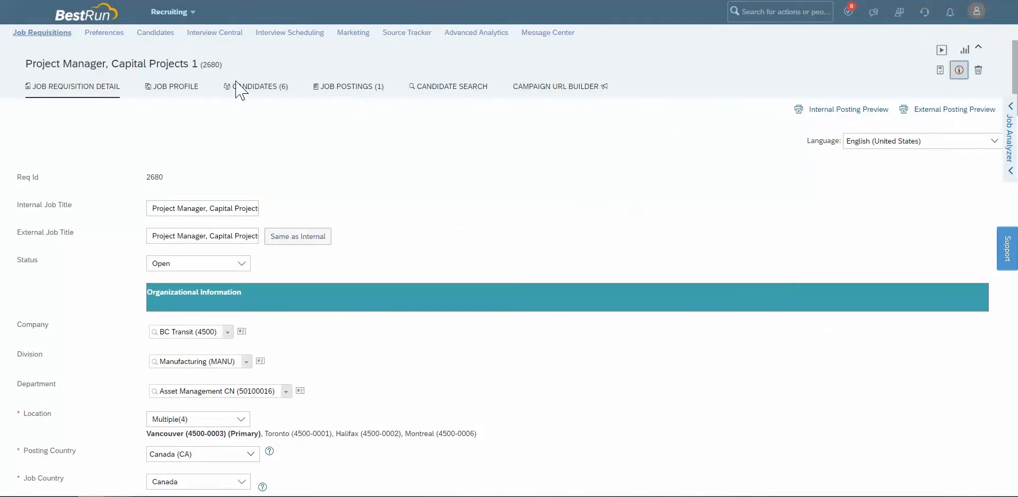
Switch to the BestRun recruiting site and view the candidate pipeline of the Project Manager, Capital Projects 1 requisition
{"action": "left_click", "coordinate": [259, 88]}
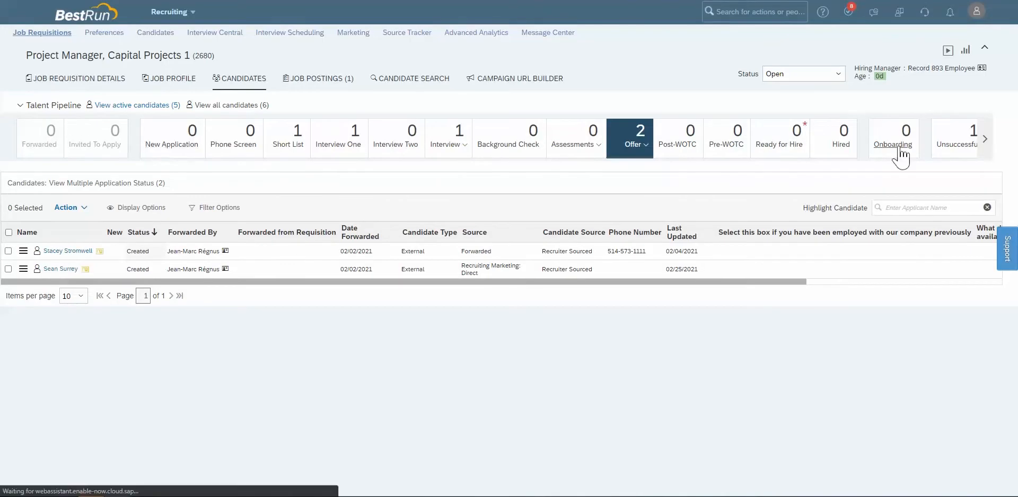
{"action": "left_click", "coordinate": [985, 140]}
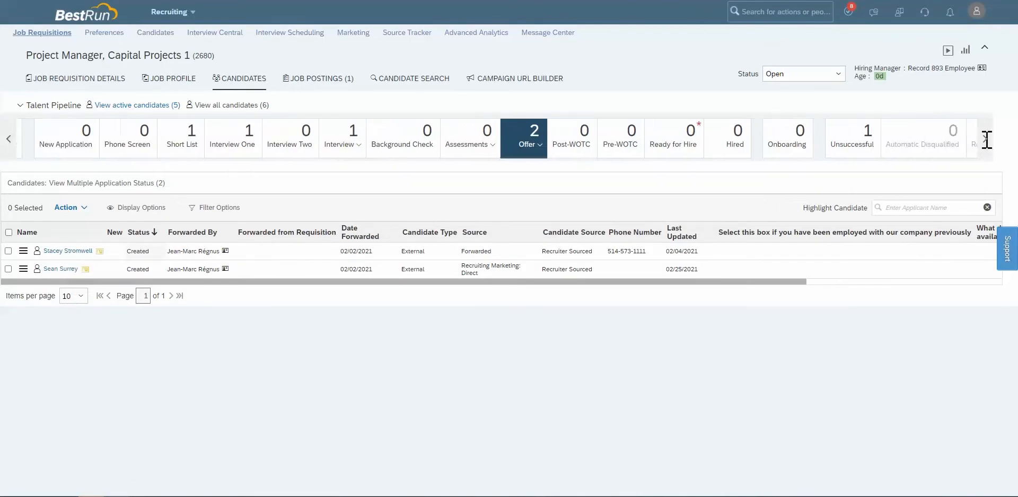
{"action": "left_click", "coordinate": [9, 140]}
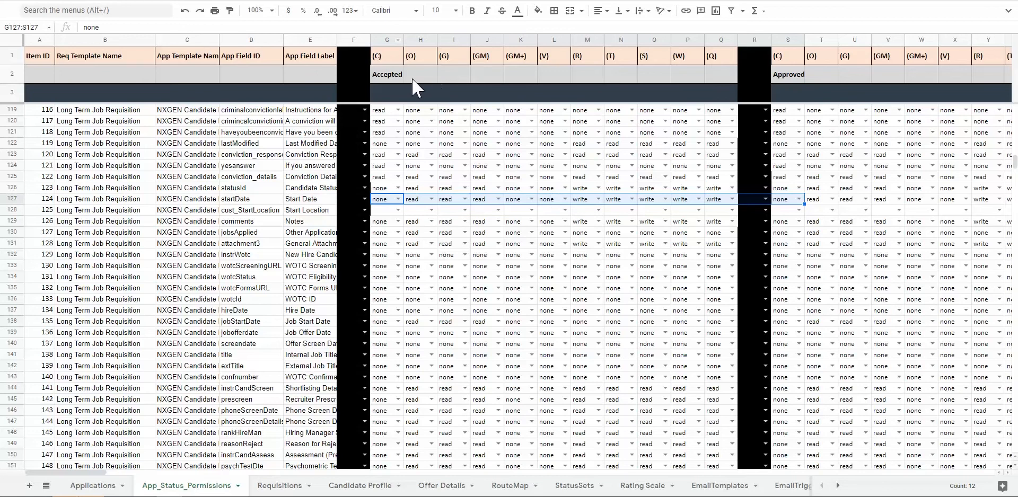
Copy the Start Date permissions G127:MD127 into the Start Location row 128 of the App_Status_Permissions sheet
{"action": "left_click", "coordinate": [387, 201]}
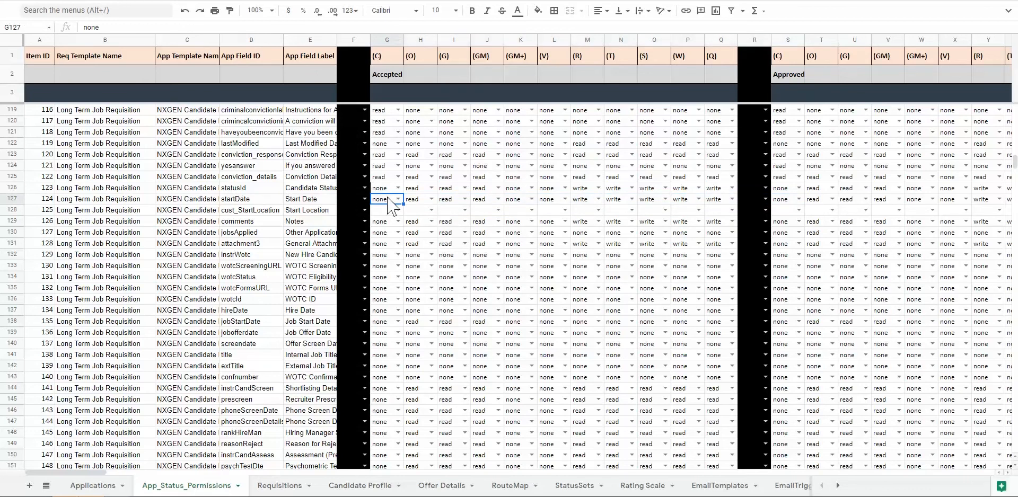
{"action": "key", "text": "ctrl+shift+Right"}
{"action": "key", "text": "ctrl+shift+Right"}
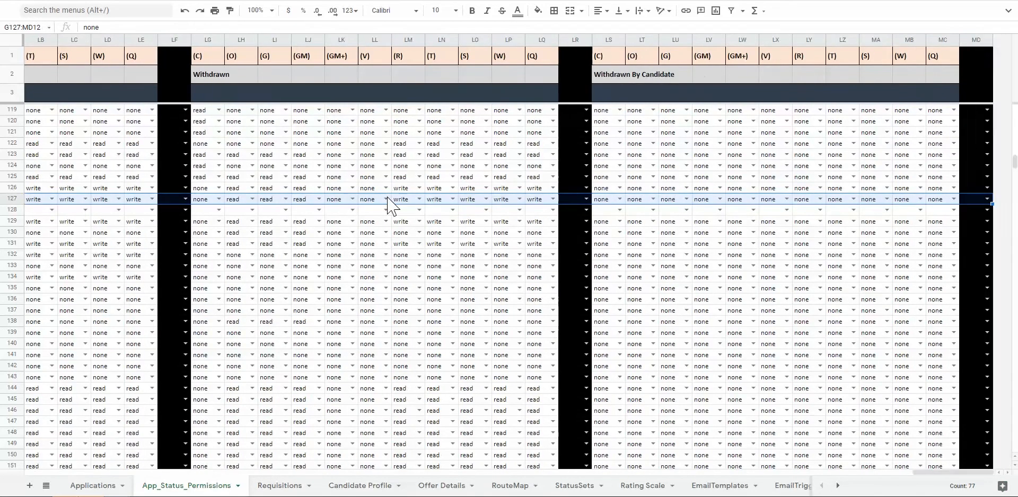
{"action": "key", "text": "ctrl+c"}
{"action": "key", "text": "Down"}
{"action": "key", "text": "ctrl+v"}
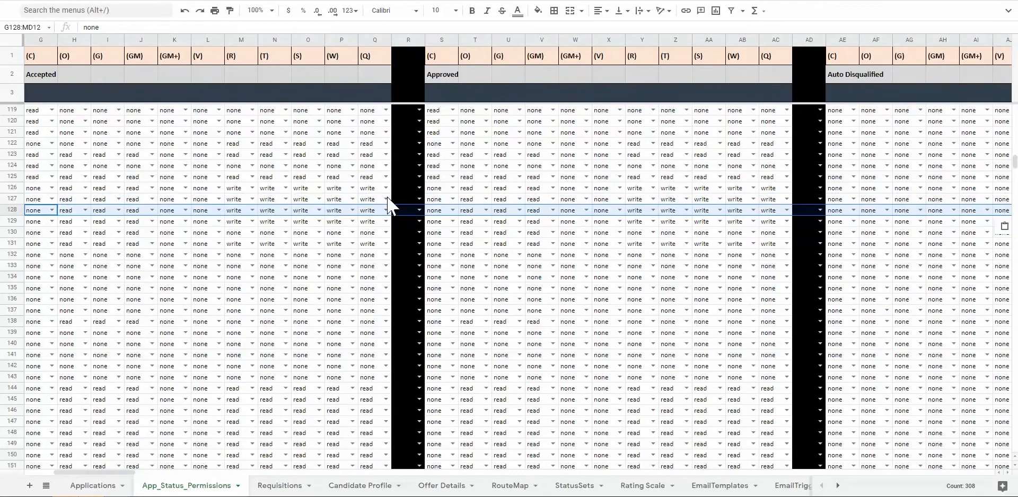
{"action": "key", "text": "Home"}
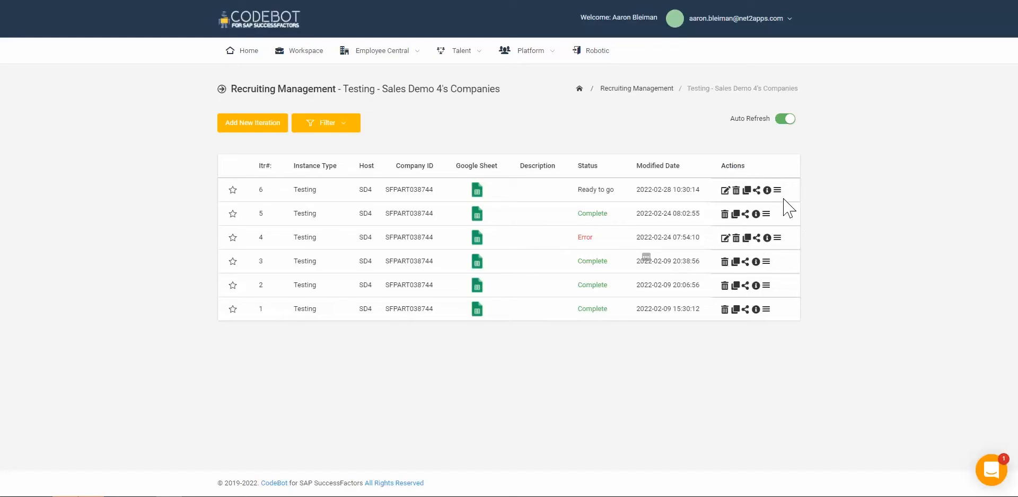
Switch to CodeBot and start the configuration for iteration 6 of the Testing instance
{"action": "left_click", "coordinate": [777, 191]}
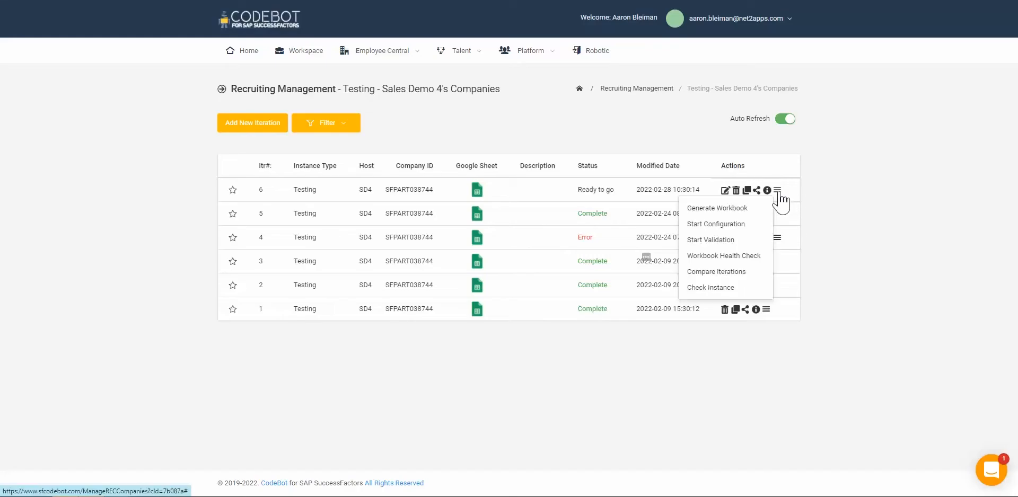
{"action": "left_click", "coordinate": [716, 224]}
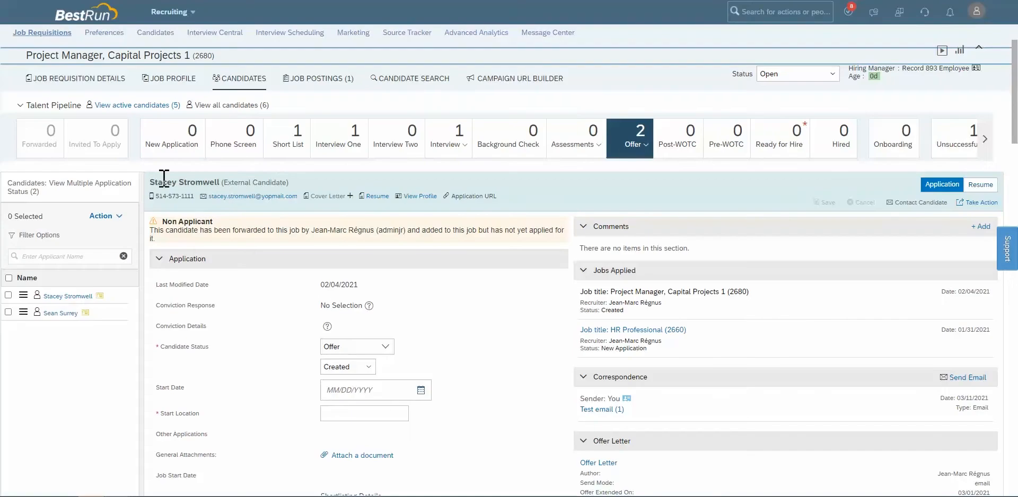
Switch to BestRun and check the Offer statuses and the Start Location field in the Offer-stage candidate's application
{"action": "left_click", "coordinate": [644, 144]}
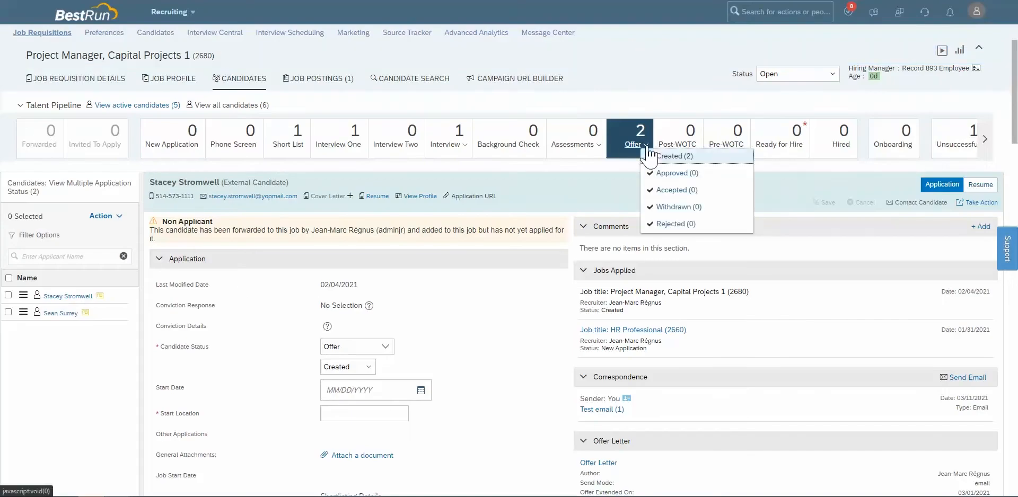
{"action": "double_click", "coordinate": [234, 414]}
{"action": "left_click", "coordinate": [211, 417]}
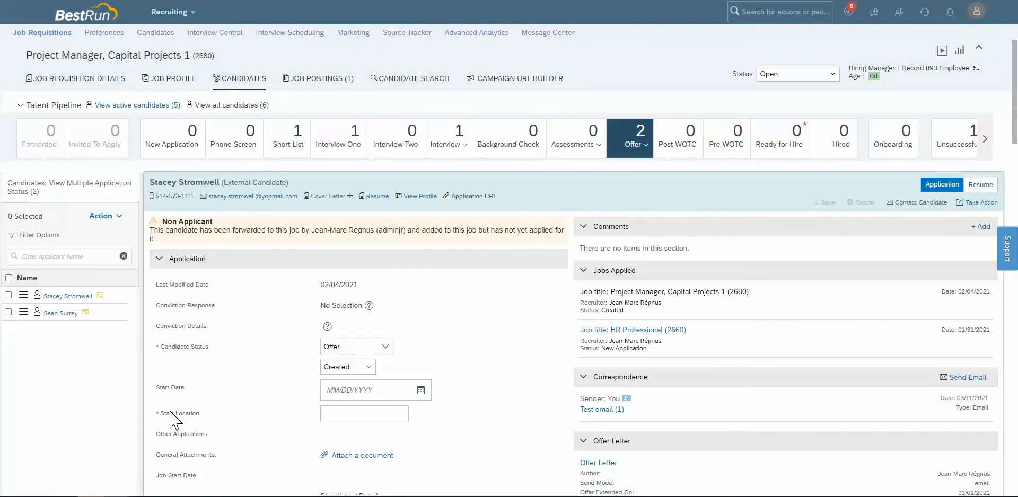
Open the Interview-stage candidate's application and check whether it contains the Start Location field
{"action": "left_click", "coordinate": [646, 149]}
{"action": "left_click", "coordinate": [446, 142]}
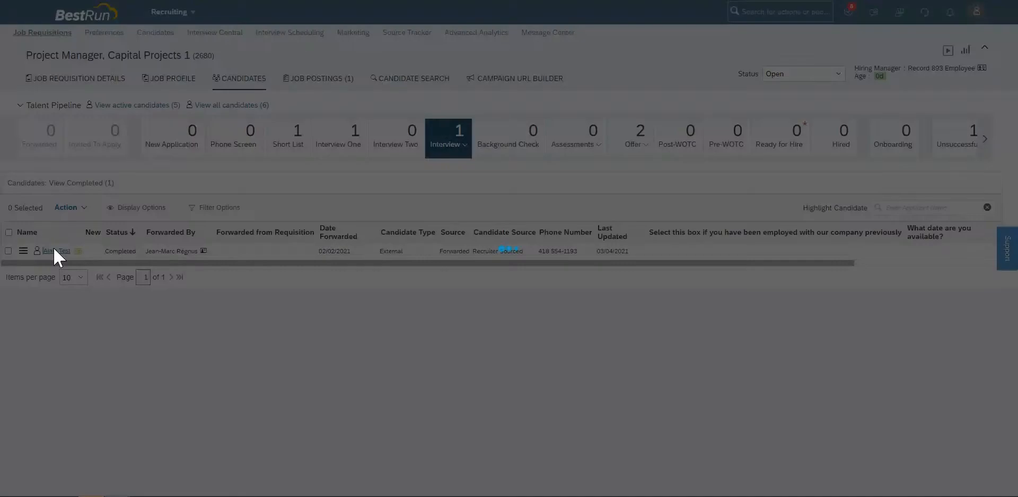
{"action": "left_click", "coordinate": [54, 253]}
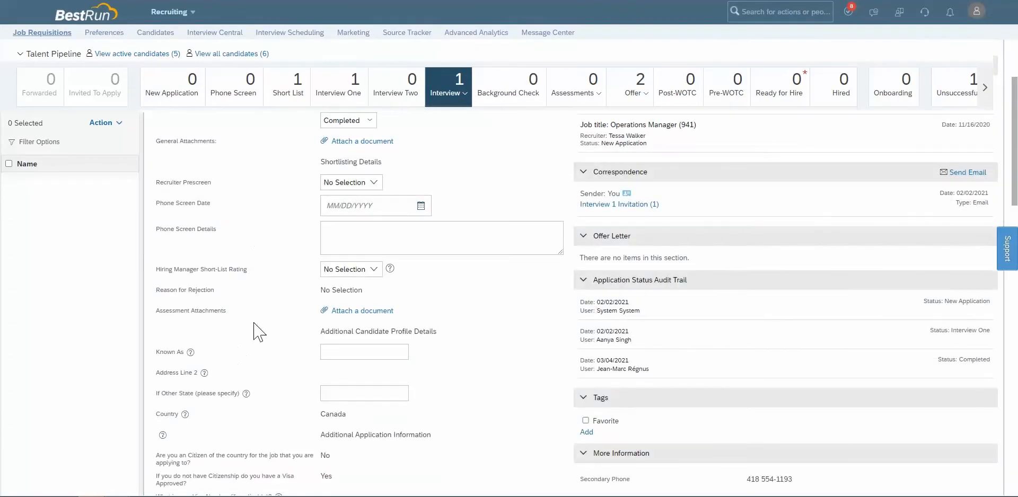
{"action": "scroll", "coordinate": [266, 429], "scroll_direction": "down", "scroll_amount": 4}
{"action": "scroll", "coordinate": [412, 366], "scroll_direction": "up", "scroll_amount": 8}
Reopen the first Offer-stage candidate from the full candidate list and try to save the status as Post-WOTC with Start Location empty
{"action": "left_click", "coordinate": [231, 105]}
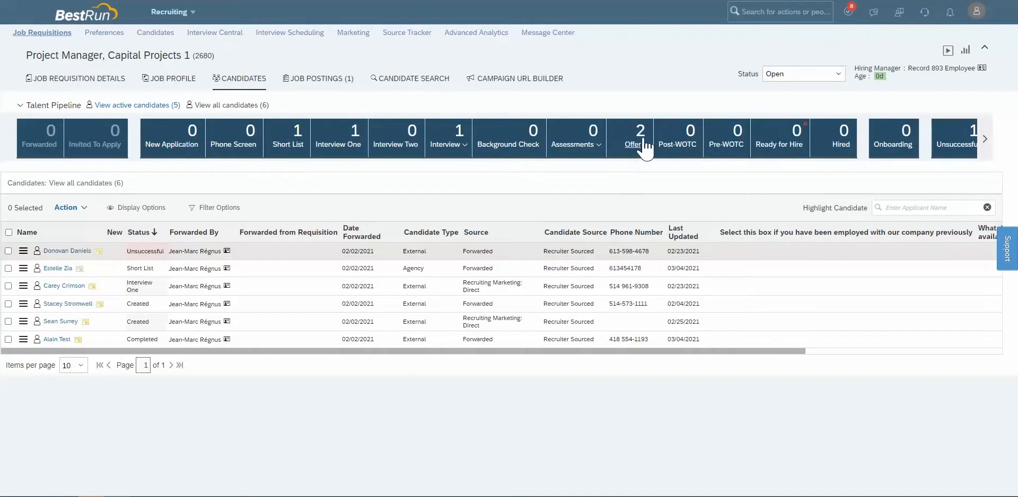
{"action": "left_click", "coordinate": [66, 307]}
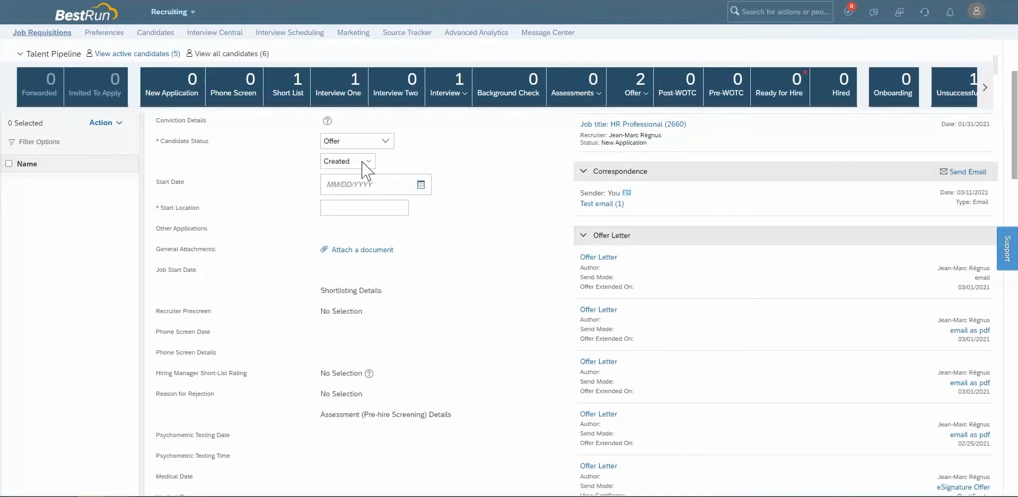
{"action": "left_click", "coordinate": [384, 141]}
{"action": "left_click", "coordinate": [339, 180]}
{"action": "scroll", "coordinate": [851, 125], "scroll_direction": "up", "scroll_amount": 5}
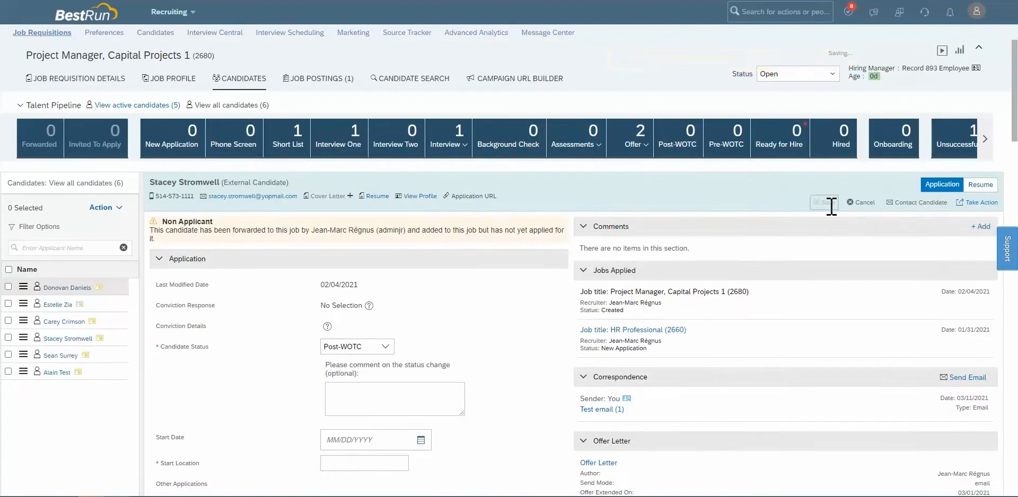
{"action": "left_click", "coordinate": [830, 205]}
Examine the save message above the candidate's application and the validation note beside the Start Location field
{"action": "left_click_drag", "start_coordinate": [169, 229], "coordinate": [308, 230]}
{"action": "scroll", "coordinate": [395, 355], "scroll_direction": "down", "scroll_amount": 5}
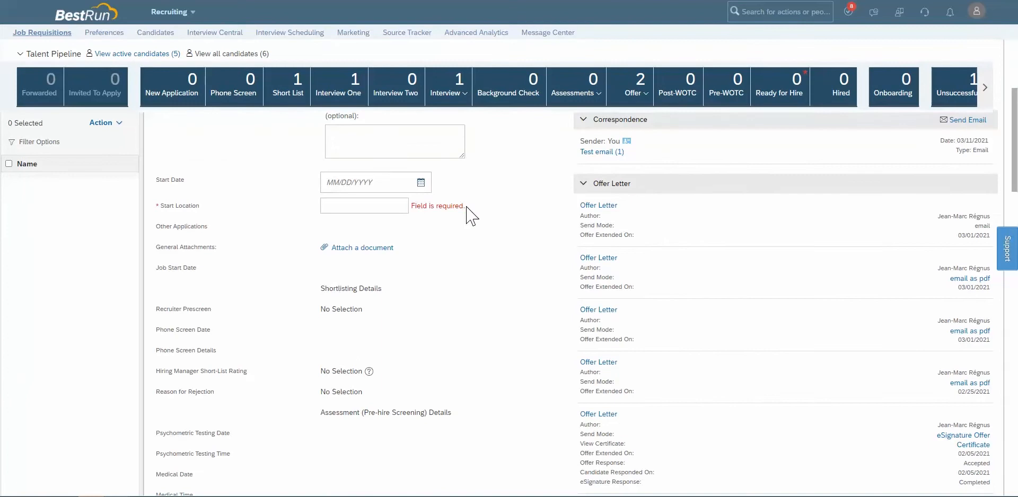
{"action": "scroll", "coordinate": [469, 215], "scroll_direction": "up", "scroll_amount": 2}
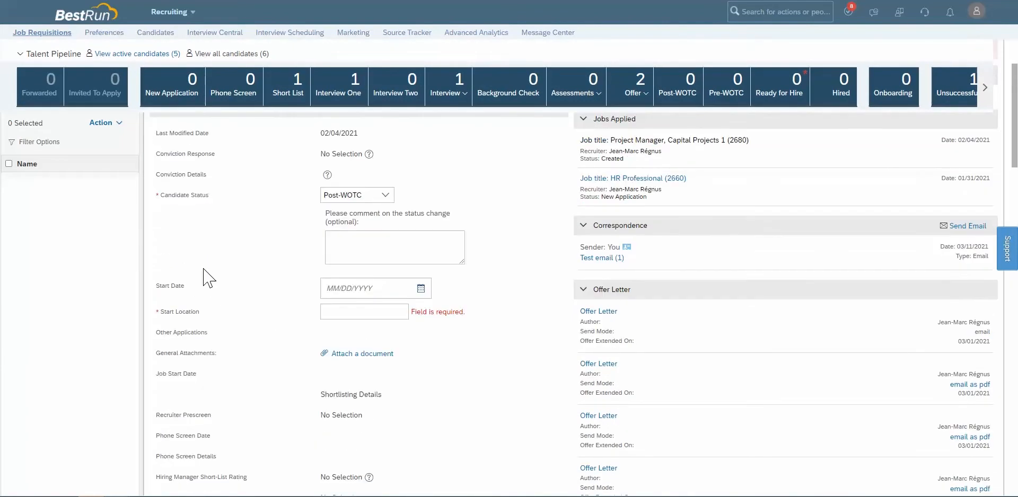
{"action": "scroll", "coordinate": [175, 332], "scroll_direction": "up", "scroll_amount": 3}
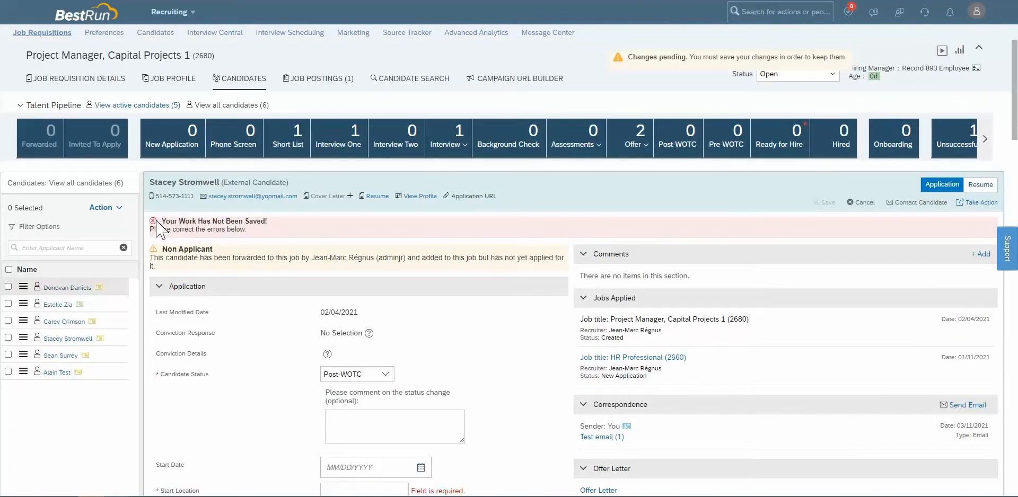
{"action": "scroll", "coordinate": [162, 379], "scroll_direction": "down", "scroll_amount": 2}
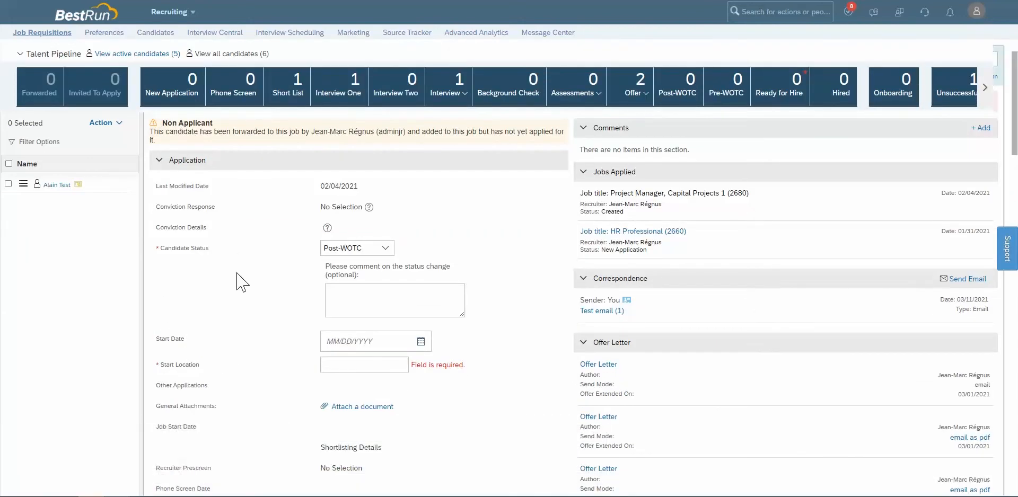
Switch to the workbook's Applications sheet and insert three rows below the Application Documents field of NXGEN Candidate Detail Info Template
{"action": "key", "text": "alt+Tab"}
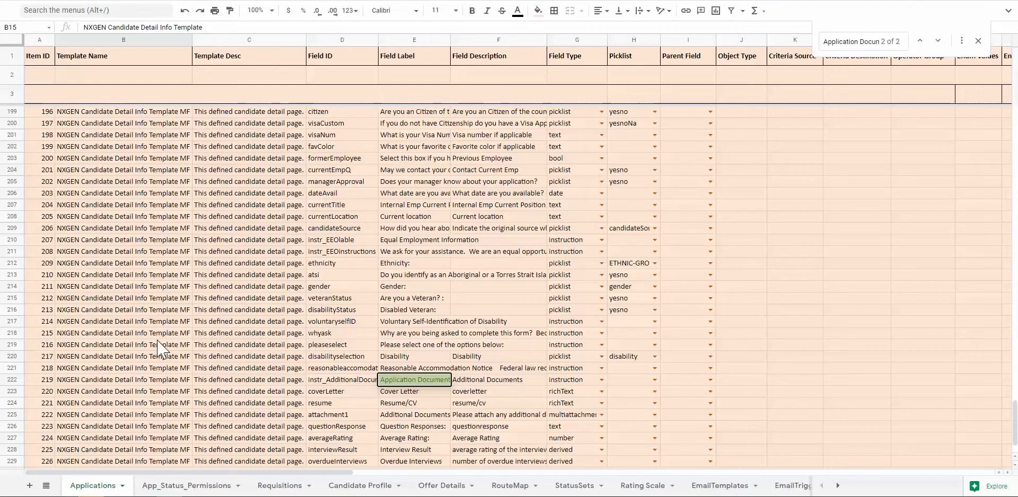
{"action": "left_click", "coordinate": [938, 43]}
{"action": "left_click", "coordinate": [937, 49]}
{"action": "left_click", "coordinate": [8, 123]}
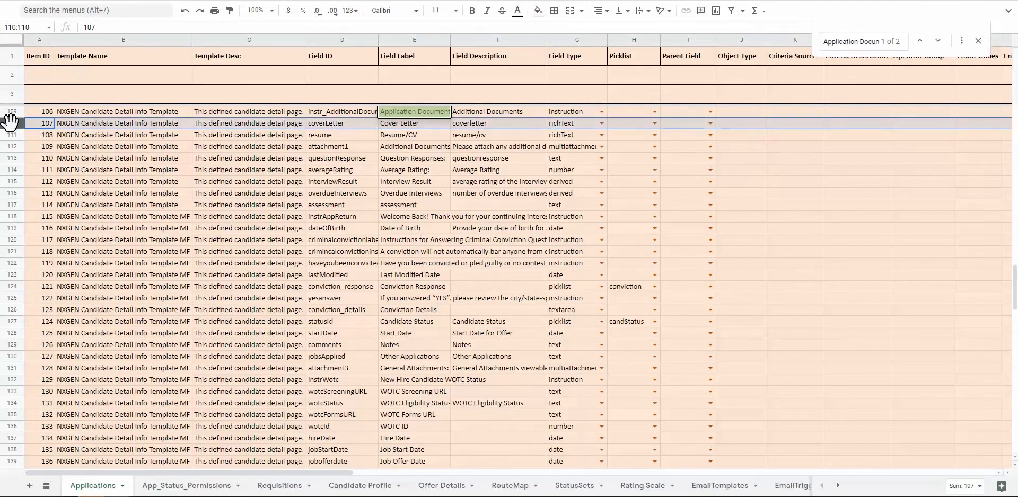
{"action": "right_click", "coordinate": [8, 123]}
{"action": "left_click", "coordinate": [48, 209]}
{"action": "right_click", "coordinate": [8, 123]}
{"action": "left_click", "coordinate": [47, 215]}
{"action": "right_click", "coordinate": [8, 123]}
{"action": "left_click", "coordinate": [47, 208]}
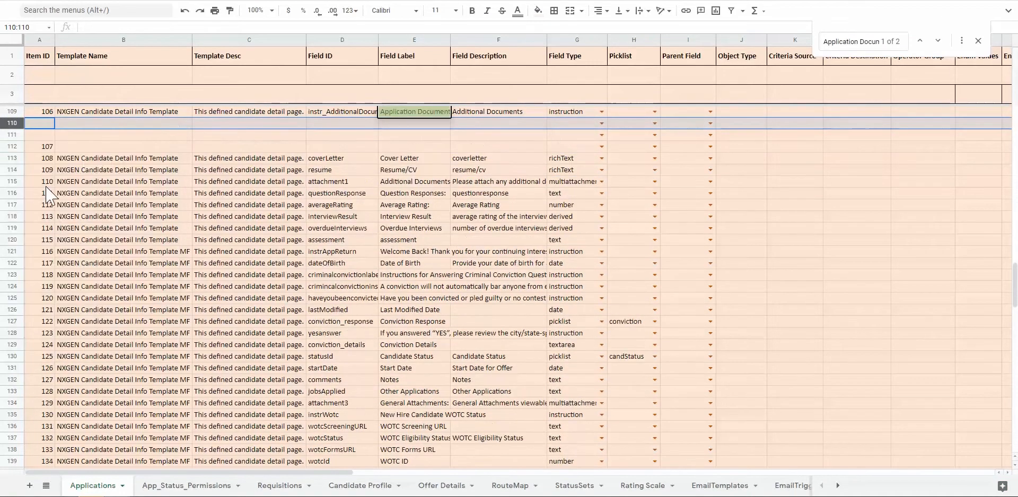
Fill the Item ID, Template Name and Template Desc from row 109 into the new rows 110 to 112
{"action": "left_click", "coordinate": [62, 146]}
{"action": "left_click", "coordinate": [42, 113]}
{"action": "left_click_drag", "start_coordinate": [55, 118], "coordinate": [54, 159]}
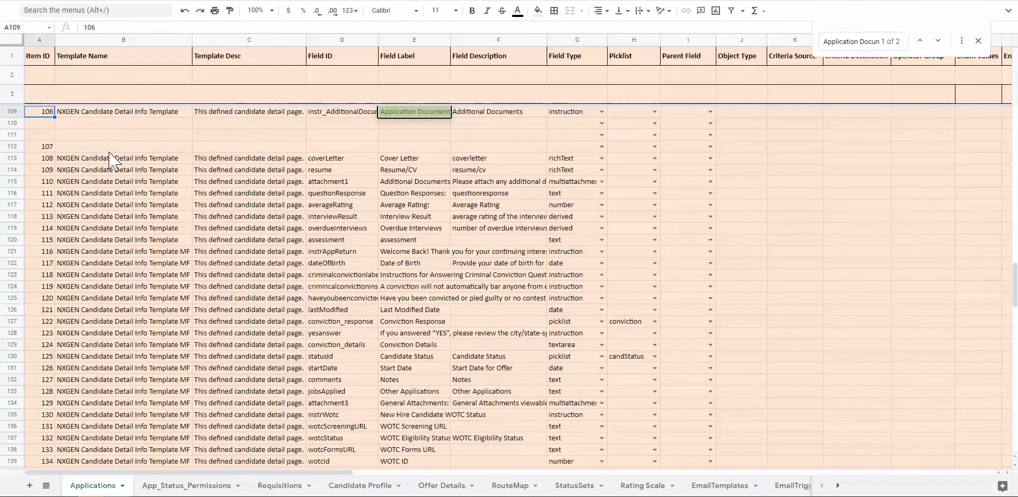
{"action": "left_click", "coordinate": [114, 113]}
{"action": "key", "text": "ctrl+c"}
{"action": "left_click", "coordinate": [119, 123]}
{"action": "key", "text": "ctrl+v"}
{"action": "left_click", "coordinate": [132, 136]}
{"action": "key", "text": "ctrl+v"}
{"action": "left_click", "coordinate": [141, 147]}
{"action": "key", "text": "ctrl+v"}
{"action": "left_click", "coordinate": [252, 144], "text": "shift"}
{"action": "key", "text": "ctrl+v"}
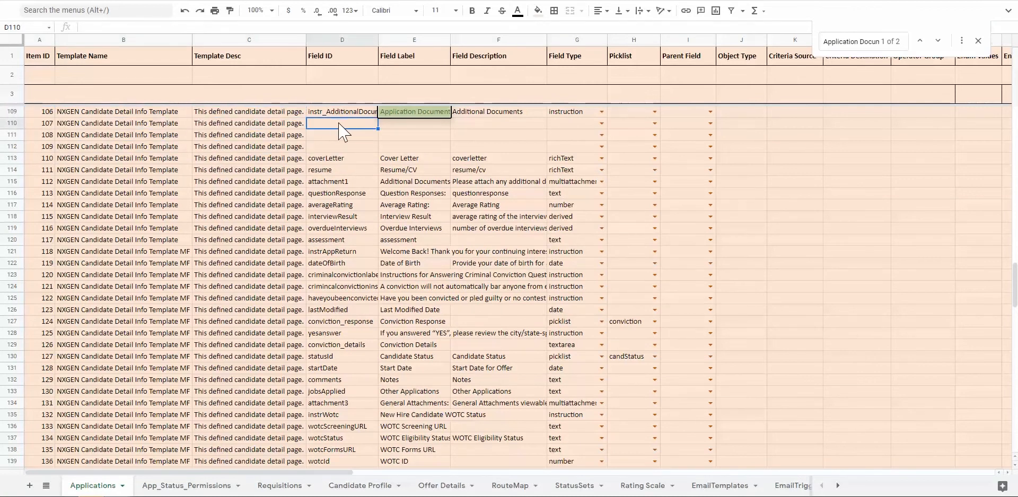
Set the Field ID in row 110 to instr_OfferSensitiveInfo
{"action": "left_click", "coordinate": [350, 123]}
{"action": "type", "text": "instr_"}
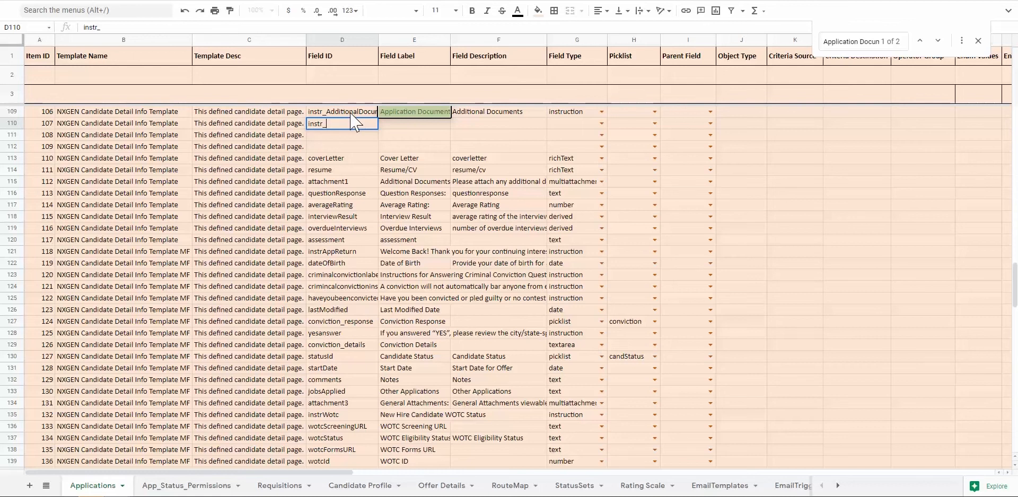
{"action": "type", "text": "OfferSensitiveInfo"}
{"action": "key", "text": "Tab"}
Enter row 110's Field Label: "Congrats on receiving an offer from our company. In order to become an employee, please complete the sensitive information form"
{"action": "type", "text": "Congrats on r"}
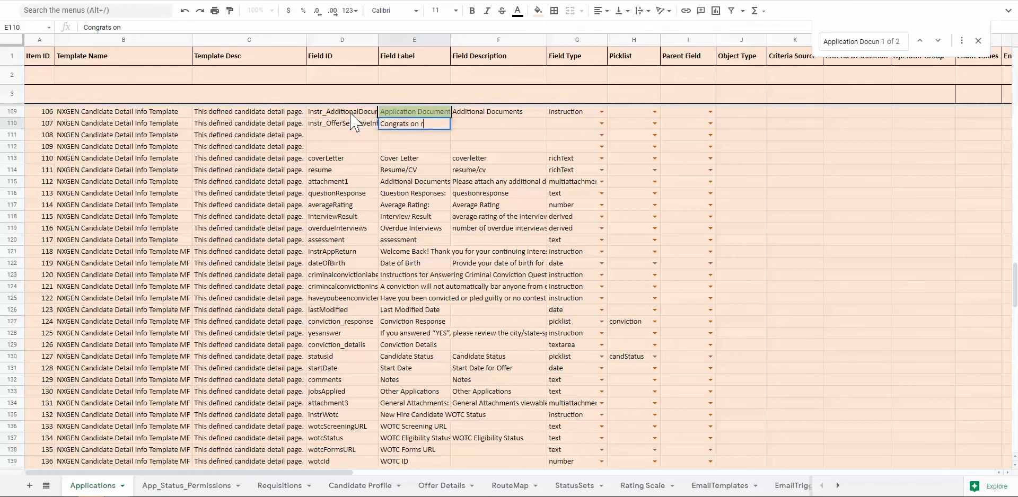
{"action": "type", "text": "eceiving an offer from our company. In order to"}
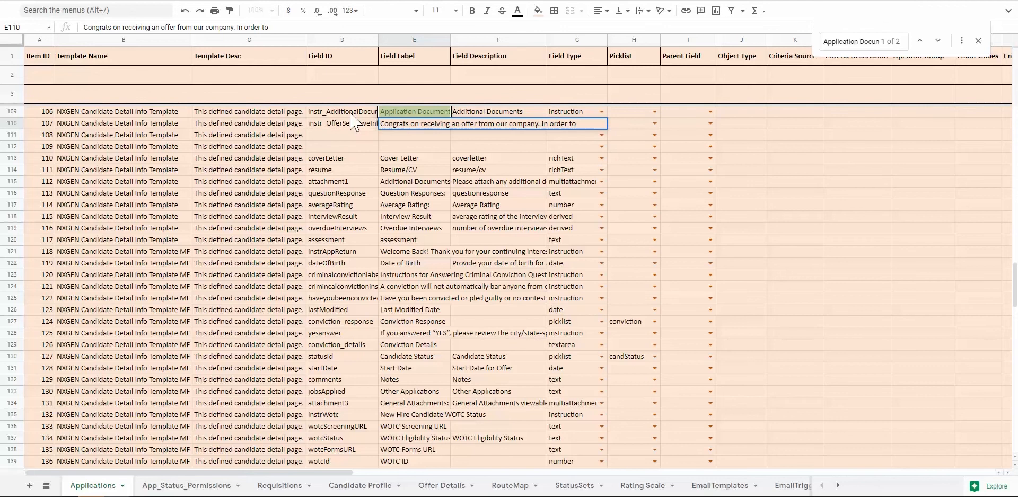
{"action": "type", "text": " become a new emplo"}
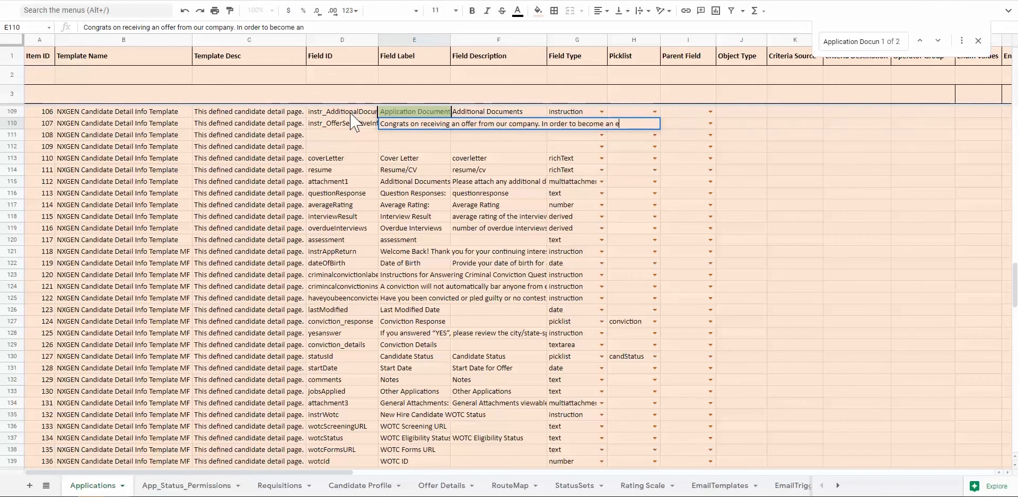
{"action": "type", "text": "mployee, please complete the sensitive information f"}
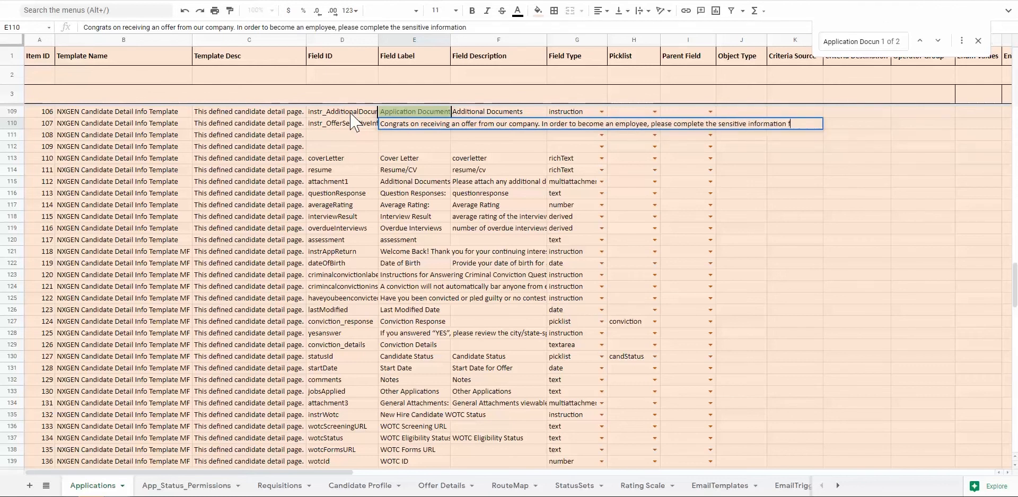
{"action": "type", "text": "orm"}
{"action": "key", "text": "Tab"}
Enter the Field Description "Sensitive Info captured at offer" in row 110 and copy the instruction Field Type from row 109
{"action": "type", "text": "Sensit"}
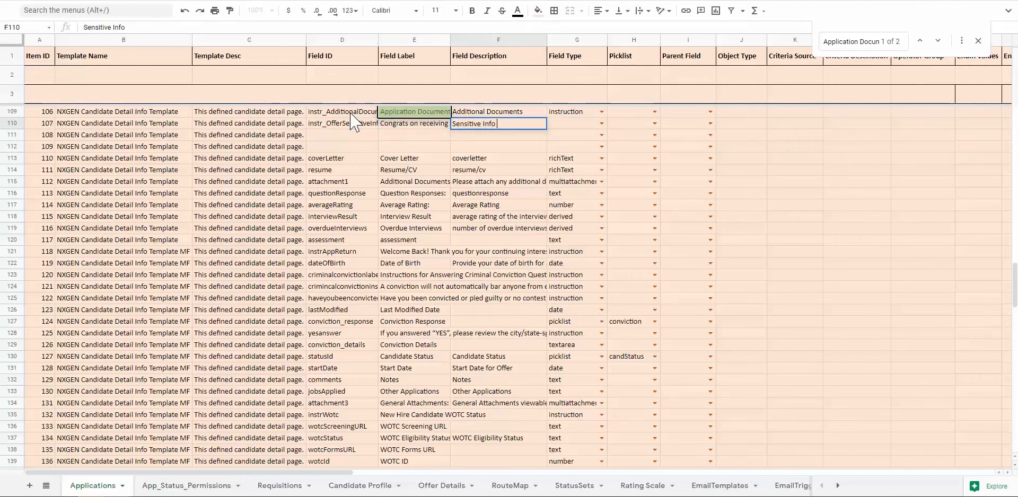
{"action": "type", "text": "ive Info captured at offer"}
{"action": "key", "text": "Return"}
{"action": "key", "text": "Up"}
{"action": "key", "text": "Up"}
{"action": "key", "text": "Right"}
{"action": "key", "text": "ctrl+c"}
{"action": "key", "text": "Down"}
{"action": "key", "text": "ctrl+v"}
Close the search and copy the Required value FALSE and the Custom value TRUE from row 109 into row 110
{"action": "key", "text": "Right"}
{"action": "key", "text": "Right"}
{"action": "key", "text": "Right"}
{"action": "key", "text": "Right"}
{"action": "key", "text": "Right"}
{"action": "key", "text": "Right"}
{"action": "key", "text": "Right"}
{"action": "key", "text": "Right"}
{"action": "key", "text": "Right"}
{"action": "key", "text": "Right"}
{"action": "key", "text": "Right"}
{"action": "key", "text": "Right"}
{"action": "key", "text": "Up"}
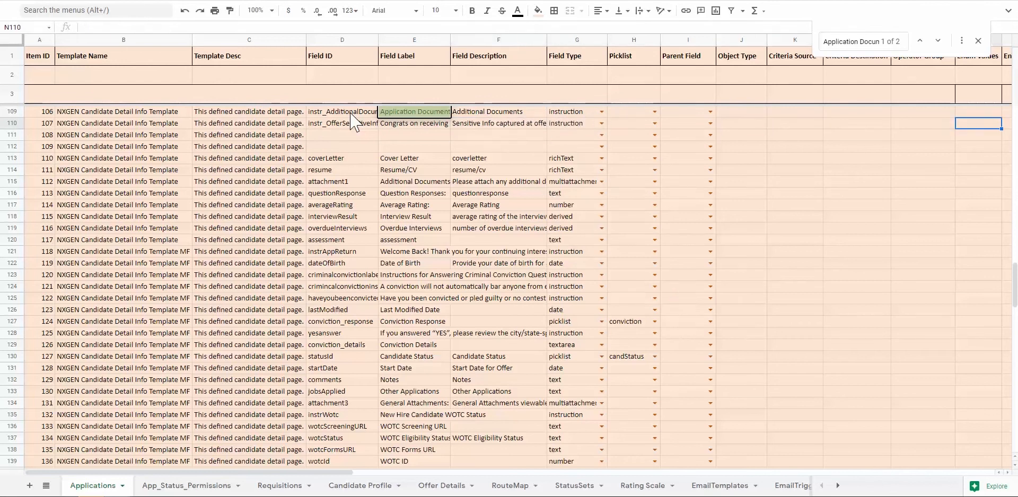
{"action": "left_click", "coordinate": [979, 40]}
{"action": "left_click", "coordinate": [802, 112]}
{"action": "key", "text": "ctrl+c"}
{"action": "key", "text": "Down"}
{"action": "key", "text": "ctrl+v"}
{"action": "key", "text": "Up"}
{"action": "key", "text": "Right"}
{"action": "key", "text": "ctrl+c"}
{"action": "key", "text": "Down"}
{"action": "key", "text": "ctrl+v"}
Copy the ReadOnly FALSE, Public TRUE and Anonymize FALSE values from row 109 into row 110
{"action": "key", "text": "Up"}
{"action": "key", "text": "Right"}
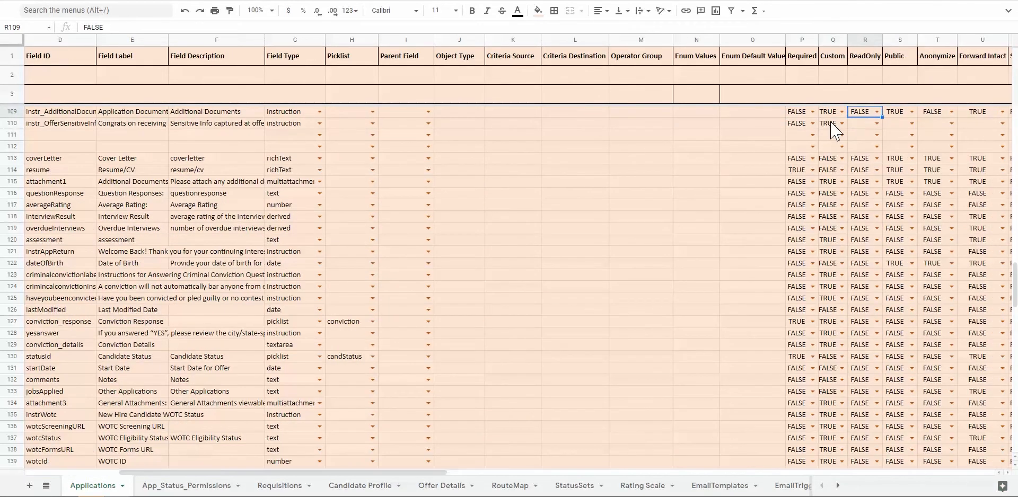
{"action": "key", "text": "ctrl+c"}
{"action": "key", "text": "Down"}
{"action": "key", "text": "ctrl+v"}
{"action": "key", "text": "Up"}
{"action": "key", "text": "Right"}
{"action": "key", "text": "ctrl+c"}
{"action": "key", "text": "Down"}
{"action": "key", "text": "ctrl+v"}
{"action": "key", "text": "Up"}
{"action": "key", "text": "Right"}
{"action": "key", "text": "ctrl+c"}
{"action": "key", "text": "Down"}
{"action": "key", "text": "ctrl+v"}
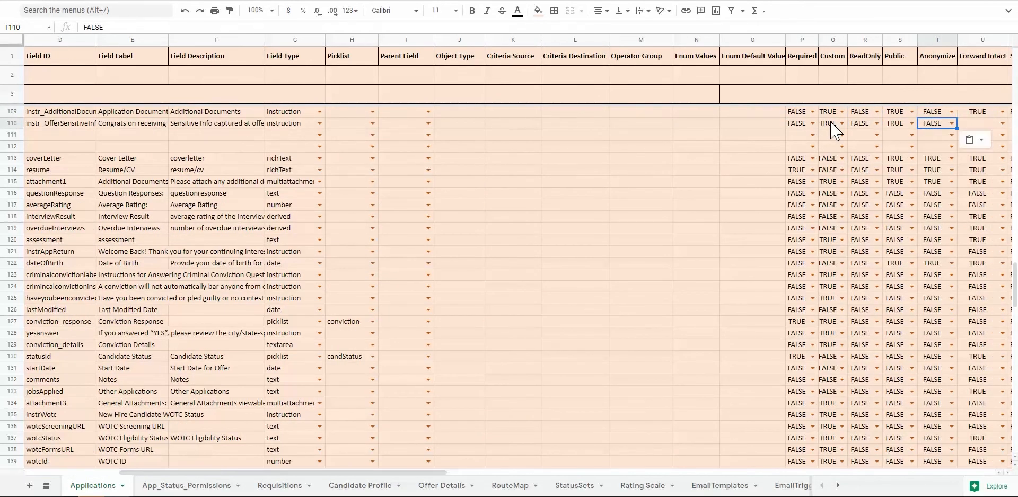
Set Forward Intact in row 110 to FALSE and copy the Sensitive value FALSE from row 109
{"action": "key", "text": "Up"}
{"action": "key", "text": "Right"}
{"action": "key", "text": "ctrl+c"}
{"action": "key", "text": "Down"}
{"action": "key", "text": "ctrl+v"}
{"action": "type", "text": "FALSE"}
{"action": "key", "text": "Return"}
{"action": "key", "text": "Up"}
{"action": "key", "text": "Up"}
{"action": "key", "text": "Right"}
{"action": "key", "text": "ctrl+c"}
{"action": "key", "text": "Down"}
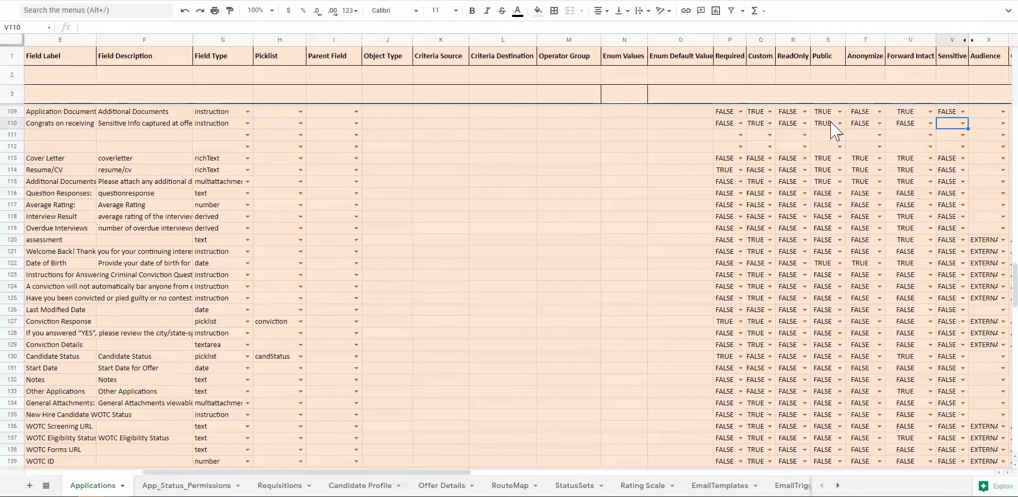
{"action": "key", "text": "ctrl+v"}
Copy the Audience EXTERNAL and the Country All from row 120 into row 110
{"action": "key", "text": "Right"}
{"action": "key", "text": "Right"}
{"action": "key", "text": "Right"}
{"action": "key", "text": "Right"}
{"action": "key", "text": "Left"}
{"action": "key", "text": "Left"}
{"action": "key", "text": "Left"}
{"action": "left_click", "coordinate": [815, 240]}
{"action": "key", "text": "ctrl+c"}
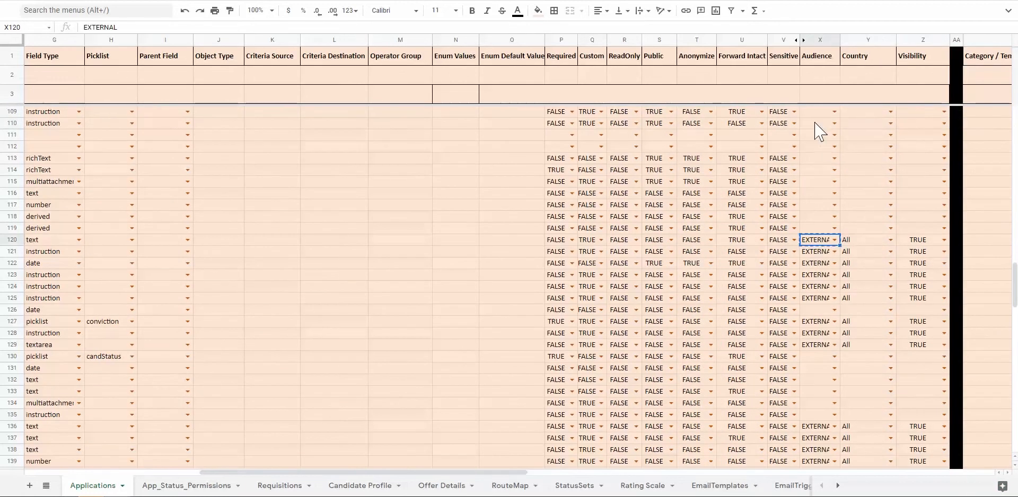
{"action": "left_click", "coordinate": [817, 124]}
{"action": "key", "text": "ctrl+v"}
{"action": "left_click", "coordinate": [857, 240]}
{"action": "key", "text": "ctrl+c"}
{"action": "left_click", "coordinate": [863, 123]}
{"action": "key", "text": "ctrl+v"}
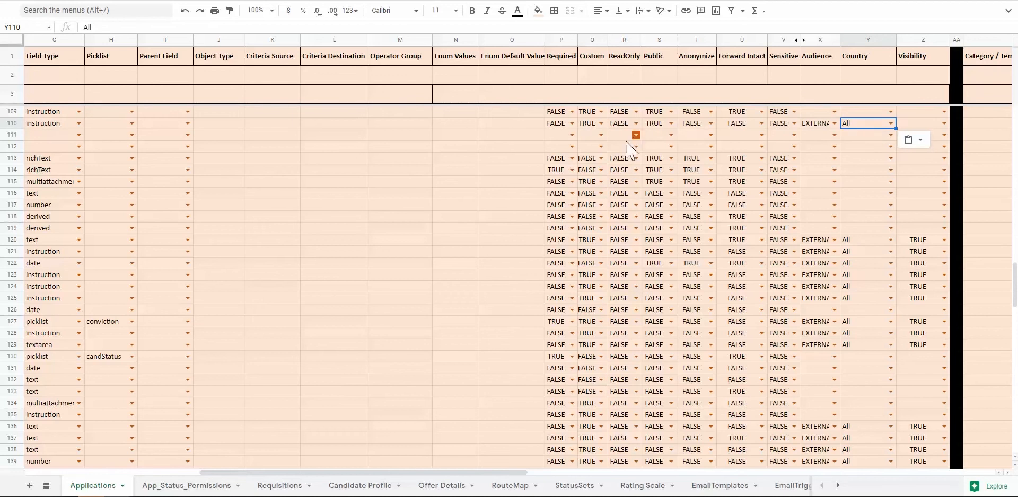
Copy the Visibility value TRUE from row 108 into row 110
{"action": "scroll", "coordinate": [924, 242], "scroll_direction": "up", "scroll_amount": 1}
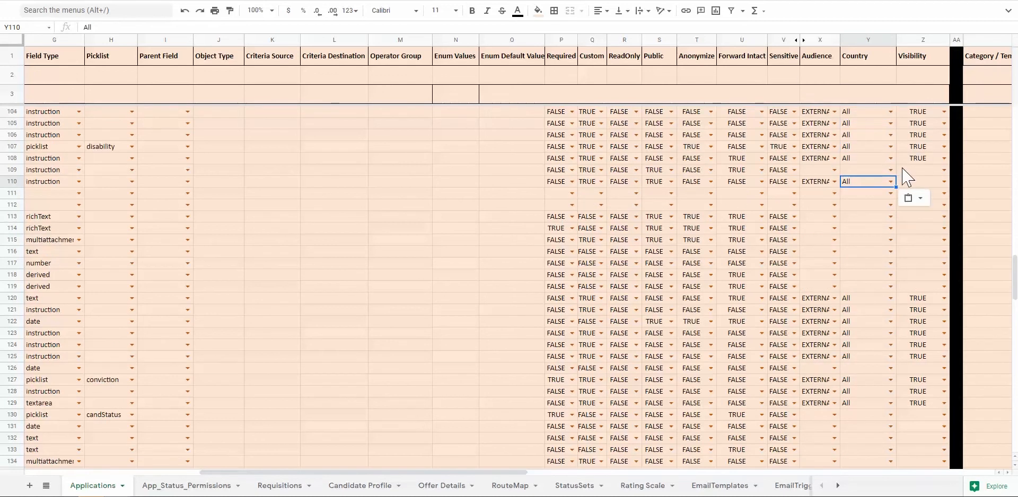
{"action": "left_click", "coordinate": [919, 158]}
{"action": "key", "text": "ctrl+c"}
{"action": "left_click", "coordinate": [924, 182]}
{"action": "key", "text": "ctrl+v"}
Copy the none permissions of the (O) through (Q) roles from row 109 into rows 110, 111 and 112
{"action": "key", "text": "Right"}
{"action": "key", "text": "Right"}
{"action": "key", "text": "Right"}
{"action": "key", "text": "Right"}
{"action": "key", "text": "Right"}
{"action": "key", "text": "Right"}
{"action": "key", "text": "Right"}
{"action": "key", "text": "Right"}
{"action": "key", "text": "Right"}
{"action": "key", "text": "Right"}
{"action": "key", "text": "Right"}
{"action": "key", "text": "Right"}
{"action": "key", "text": "Right"}
{"action": "key", "text": "Right"}
{"action": "key", "text": "Left"}
{"action": "key", "text": "Left"}
{"action": "key", "text": "Left"}
{"action": "key", "text": "Left"}
{"action": "key", "text": "Left"}
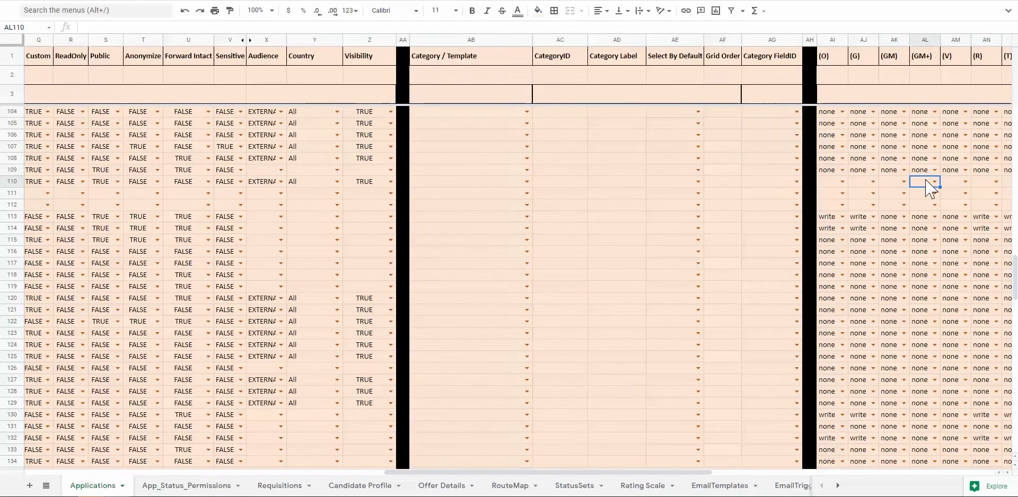
{"action": "key", "text": "Right"}
{"action": "key", "text": "Right"}
{"action": "key", "text": "Right"}
{"action": "key", "text": "Right"}
{"action": "key", "text": "Right"}
{"action": "key", "text": "Right"}
{"action": "key", "text": "Right"}
{"action": "key", "text": "Right"}
{"action": "key", "text": "Right"}
{"action": "key", "text": "Right"}
{"action": "key", "text": "Right"}
{"action": "key", "text": "Left"}
{"action": "key", "text": "Left"}
{"action": "key", "text": "Left"}
{"action": "key", "text": "Left"}
{"action": "key", "text": "Left"}
{"action": "key", "text": "Left"}
{"action": "key", "text": "Left"}
{"action": "key", "text": "Left"}
{"action": "key", "text": "Left"}
{"action": "key", "text": "Left"}
{"action": "key", "text": "Left"}
{"action": "key", "text": "Up"}
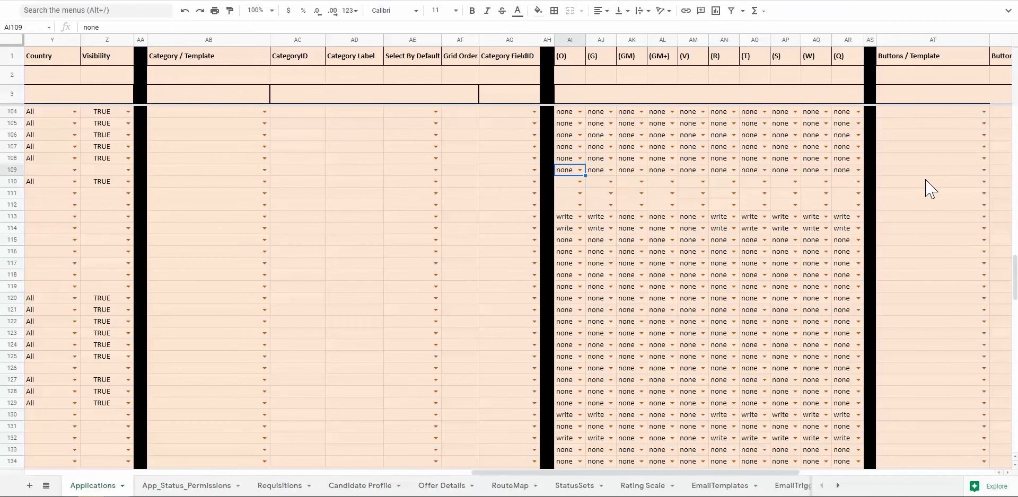
{"action": "key", "text": "shift+Right"}
{"action": "key", "text": "shift+Right"}
{"action": "key", "text": "shift+Right"}
{"action": "key", "text": "shift+Right"}
{"action": "key", "text": "shift+Right"}
{"action": "key", "text": "shift+Right"}
{"action": "key", "text": "shift+Right"}
{"action": "key", "text": "shift+Right"}
{"action": "key", "text": "shift+Right"}
{"action": "key", "text": "ctrl+c"}
{"action": "key", "text": "Down"}
{"action": "key", "text": "ctrl+v"}
{"action": "key", "text": "Down"}
{"action": "key", "text": "ctrl+v"}
{"action": "key", "text": "Down"}
{"action": "key", "text": "ctrl+v"}
{"action": "key", "text": "Up"}
{"action": "key", "text": "Up"}
Enter the field IDs DateOfBirth in row 111 and cust_NationalID in row 112
{"action": "key", "text": "ctrl+Right"}
{"action": "key", "text": "ctrl+Right"}
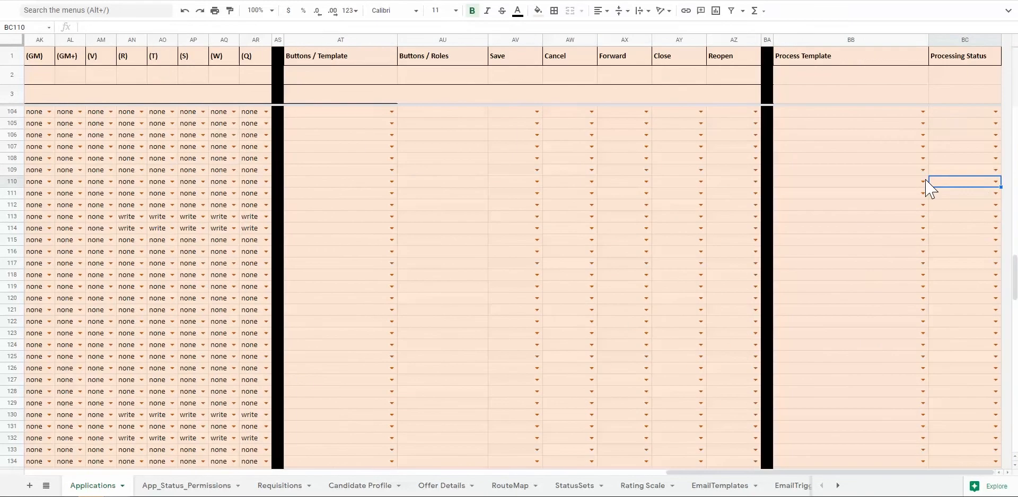
{"action": "key", "text": "Up"}
{"action": "key", "text": "Up"}
{"action": "key", "text": "Up"}
{"action": "key", "text": "Up"}
{"action": "key", "text": "Up"}
{"action": "key", "text": "Up"}
{"action": "key", "text": "Up"}
{"action": "key", "text": "Up"}
{"action": "key", "text": "Left"}
{"action": "key", "text": "Left"}
{"action": "key", "text": "Left"}
{"action": "key", "text": "Left"}
{"action": "key", "text": "Left"}
{"action": "key", "text": "Left"}
{"action": "key", "text": "Left"}
{"action": "key", "text": "Left"}
{"action": "key", "text": "Left"}
{"action": "key", "text": "ctrl+Left"}
{"action": "key", "text": "ctrl+Left"}
{"action": "key", "text": "ctrl+Left"}
{"action": "key", "text": "ctrl+Left"}
{"action": "key", "text": "ctrl+Left"}
{"action": "key", "text": "Down"}
{"action": "key", "text": "Down"}
{"action": "key", "text": "Left"}
{"action": "key", "text": "Down"}
{"action": "key", "text": "Down"}
{"action": "key", "text": "Down"}
{"action": "key", "text": "Down"}
{"action": "key", "text": "Down"}
{"action": "key", "text": "Down"}
{"action": "key", "text": "Down"}
{"action": "type", "text": "DateOfBirth"}
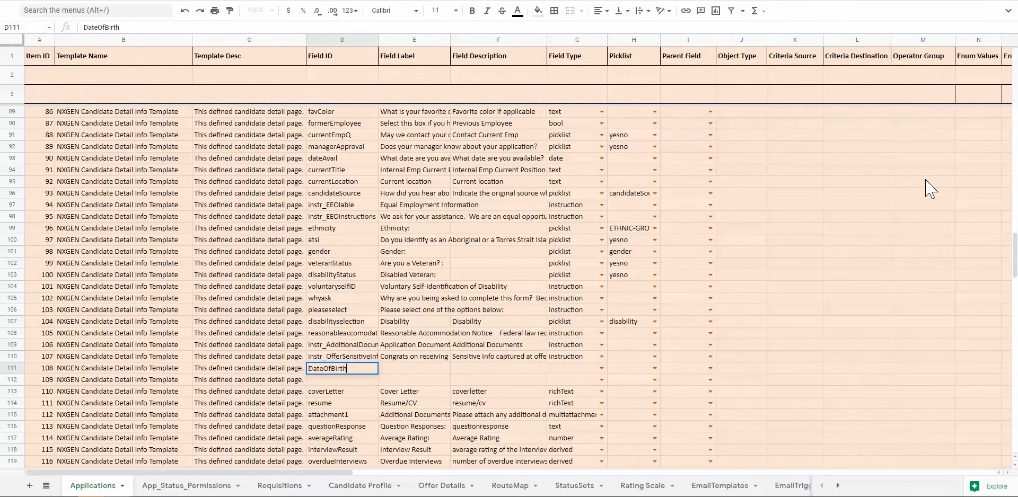
{"action": "key", "text": "Return"}
{"action": "type", "text": "cust_NationalID"}
Set the field labels to Date of Birth in row 111 and National ID in row 112
{"action": "left_click", "coordinate": [413, 380]}
{"action": "type", "text": "NationalID"}
{"action": "key", "text": "Return"}
{"action": "key", "text": "Up"}
{"action": "key", "text": "Up"}
{"action": "type", "text": "Date of Birth"}
{"action": "key", "text": "Tab"}
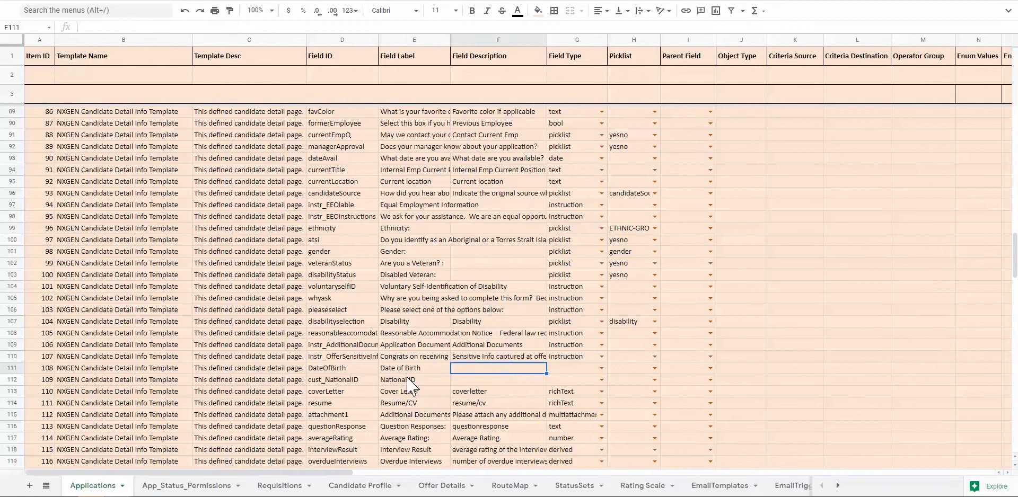
Enter the field description Date of Birth in row 111 and copy the National ID label into row 112's description
{"action": "type", "text": "Date of Birth"}
{"action": "key", "text": "Return"}
{"action": "key", "text": "ctrl+c"}
{"action": "key", "text": "Right"}
{"action": "key", "text": "ctrl+v"}
Set the field type to date for DateOfBirth and to text for cust_NationalID
{"action": "key", "text": "Up"}
{"action": "key", "text": "Right"}
{"action": "type", "text": "date"}
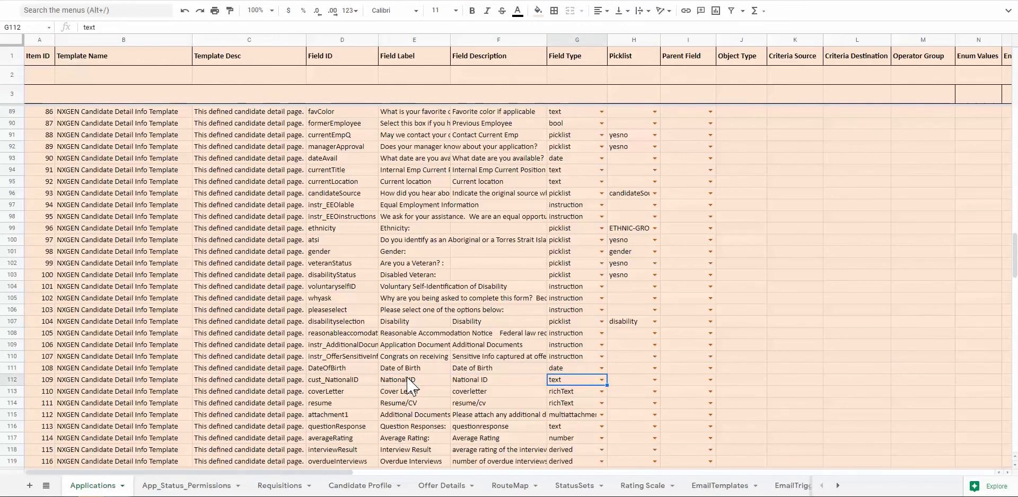
Set Required to TRUE in rows 111 and 112, with Custom FALSE for DateOfBirth and TRUE for cust_NationalID
{"action": "key", "text": "Up"}
{"action": "key", "text": "Right"}
{"action": "key", "text": "Right"}
{"action": "key", "text": "Right"}
{"action": "key", "text": "Right"}
{"action": "key", "text": "Right"}
{"action": "key", "text": "Right"}
{"action": "key", "text": "Right"}
{"action": "key", "text": "Right"}
{"action": "key", "text": "Right"}
{"action": "key", "text": "Right"}
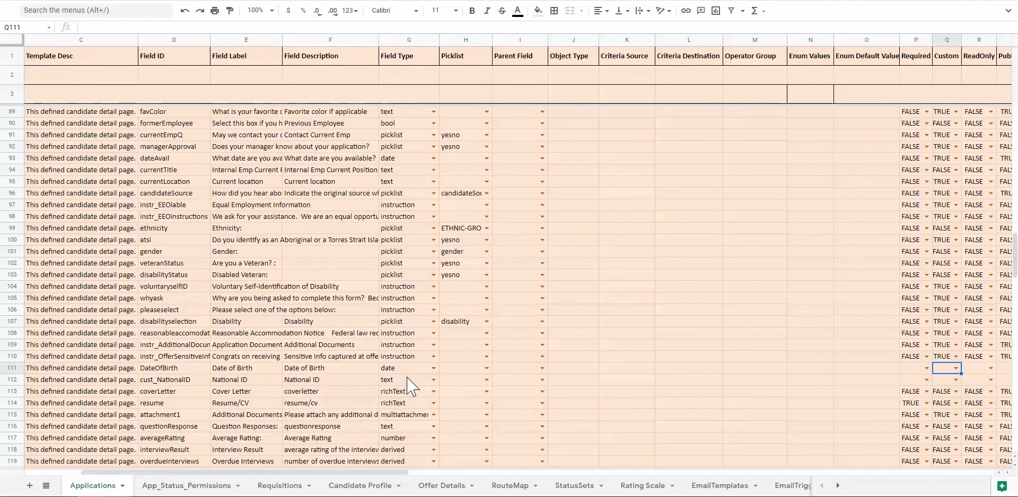
{"action": "key", "text": "Left"}
{"action": "key", "text": "Right"}
{"action": "key", "text": "Down"}
{"action": "key", "text": "ctrl+v"}
{"action": "key", "text": "Down"}
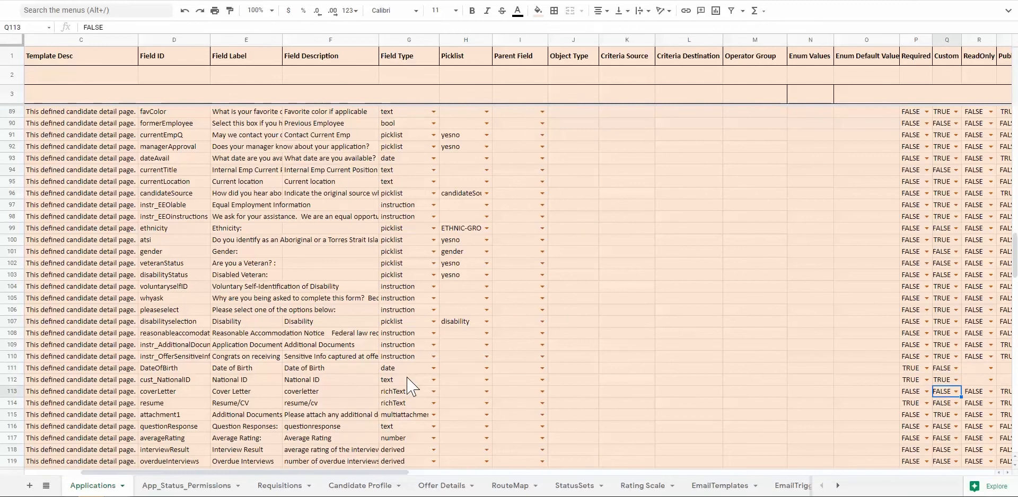
Set ReadOnly to FALSE and both Public and Anonymize to TRUE in rows 111 and 112
{"action": "key", "text": "ctrl+c"}
{"action": "key", "text": "Up"}
{"action": "key", "text": "Up"}
{"action": "key", "text": "ctrl+v"}
{"action": "key", "text": "Right"}
{"action": "key", "text": "Right"}
{"action": "key", "text": "Right"}
{"action": "key", "text": "ctrl+v"}
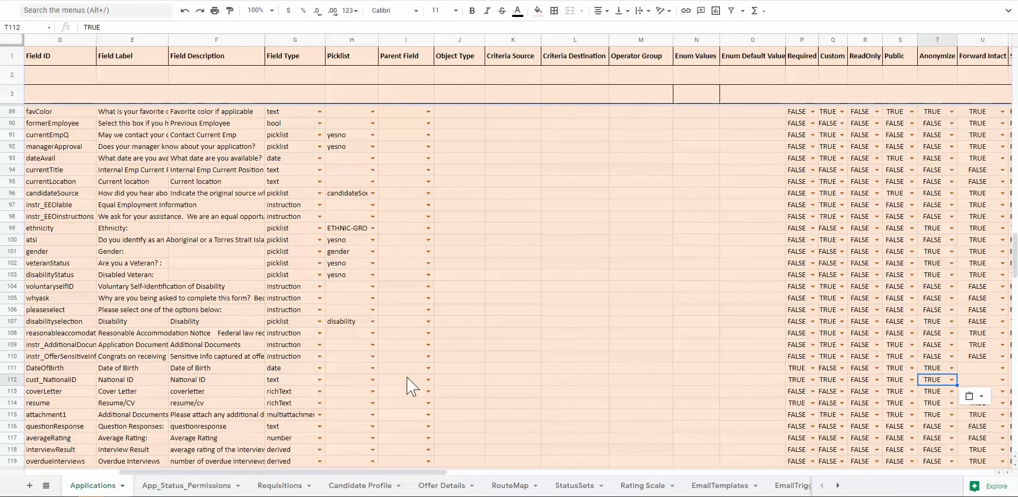
Set Forward Intact to FALSE and Sensitive to TRUE in rows 111 and 112
{"action": "key", "text": "Right"}
{"action": "key", "text": "ctrl+v"}
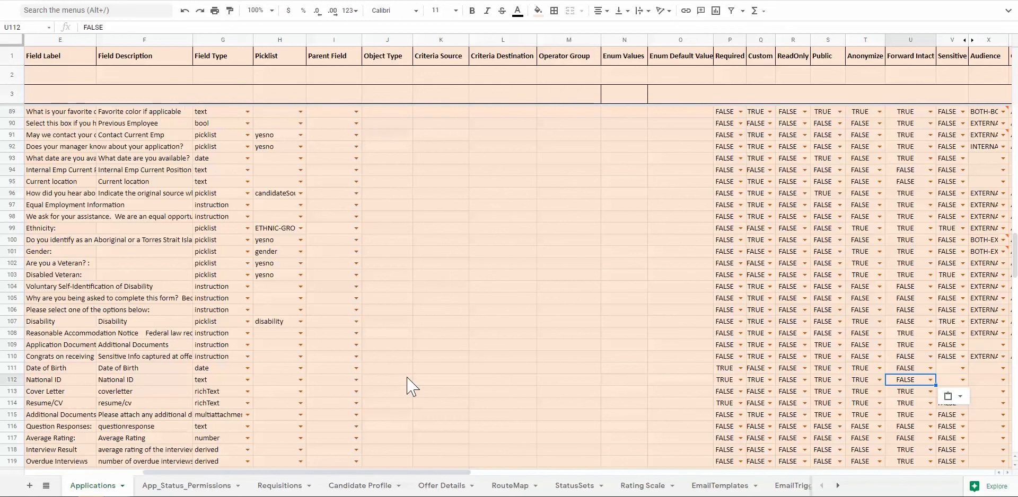
{"action": "key", "text": "Right"}
{"action": "key", "text": "Up"}
{"action": "key", "text": "Up"}
{"action": "key", "text": "Down"}
{"action": "key", "text": "Down"}
{"action": "key", "text": "ctrl+v"}
Fill in the remaining Audience, Country and Visibility settings for the DateOfBirth and cust_NationalID rows
{"action": "key", "text": "Right"}
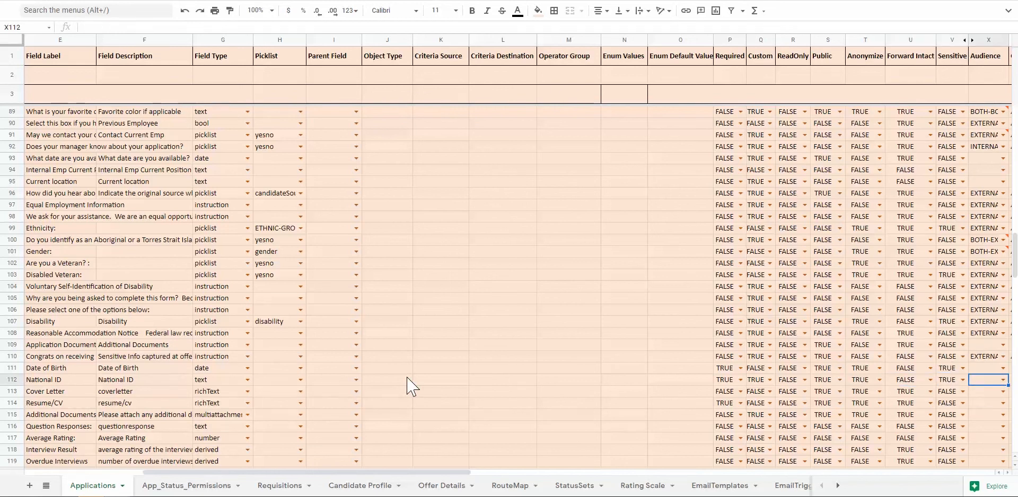
{"action": "key", "text": "Right"}
{"action": "key", "text": "Right"}
{"action": "key", "text": "ctrl+v"}
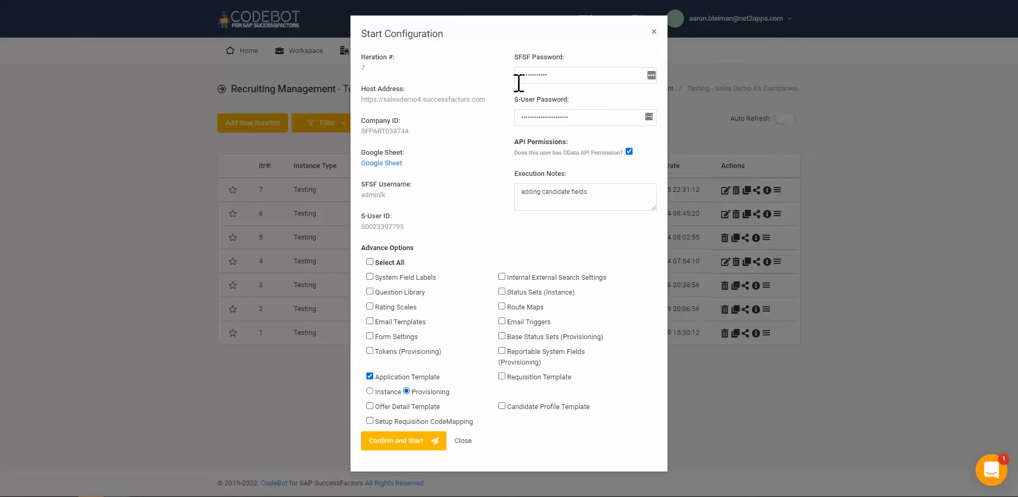
Switch to CodeBot and start the configuration run for the Application Template in Provisioning, with execution notes "adding candidate fields"
{"action": "left_click", "coordinate": [388, 446]}
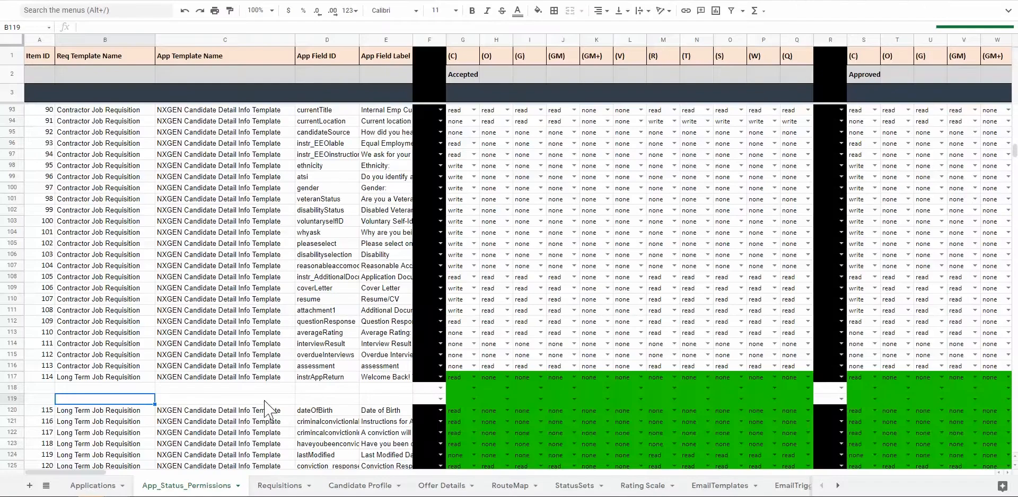
Paste instr_OfferSensitiveInfo and cust_NationalID into D118:D119 of App_Status_Permissions, and shade D117:D119 light orange
{"action": "left_click", "coordinate": [327, 389]}
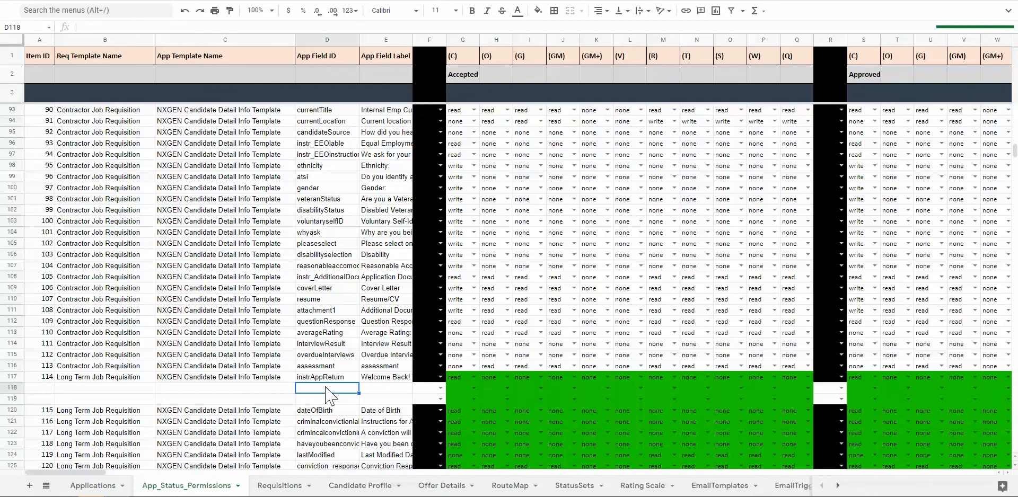
{"action": "key", "text": "ctrl+v"}
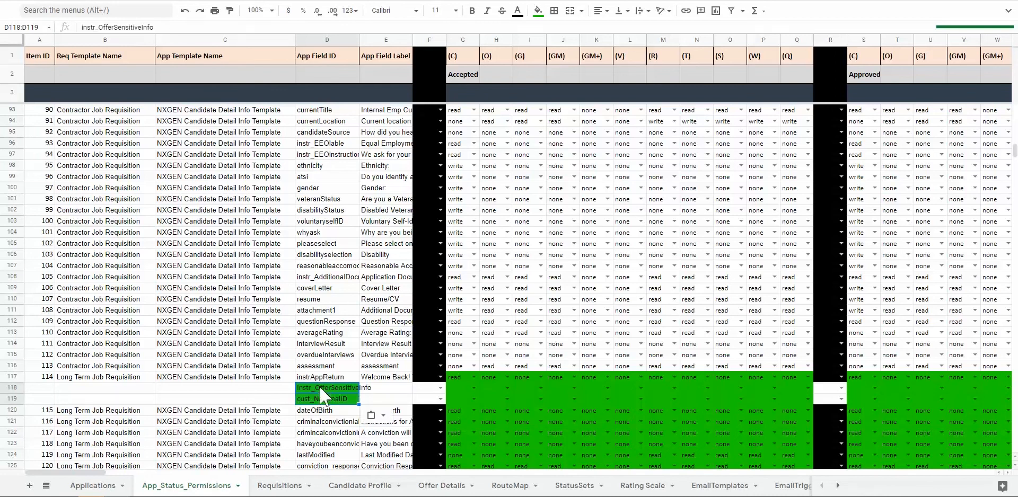
{"action": "left_click_drag", "start_coordinate": [318, 378], "coordinate": [316, 399]}
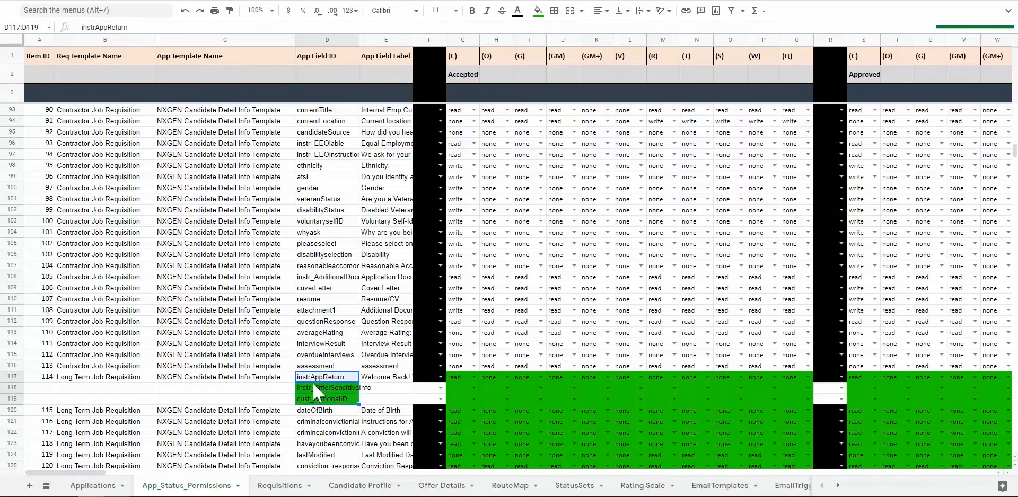
{"action": "left_click", "coordinate": [538, 11]}
{"action": "left_click", "coordinate": [542, 51]}
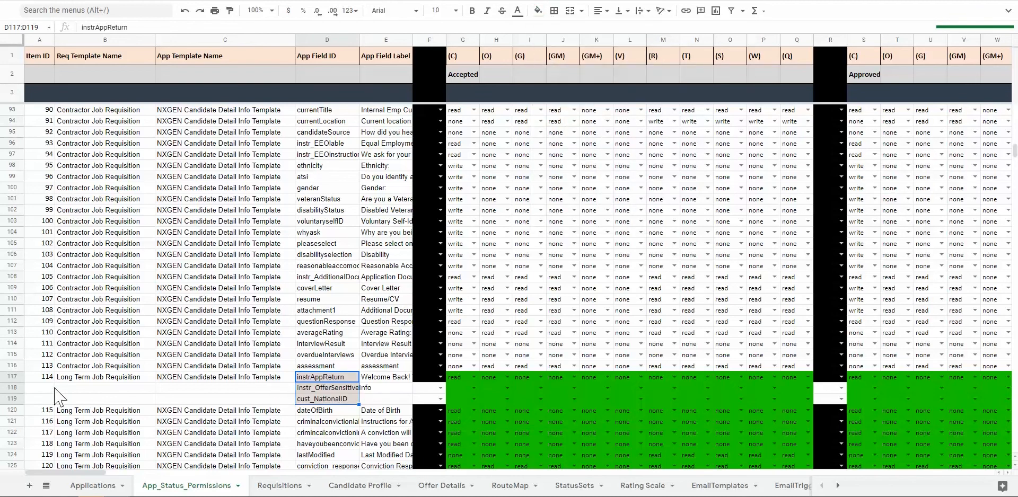
Copy the requisition and application template names from B117:C117 into rows 118 and 119 of App_Status_Permissions
{"action": "left_click", "coordinate": [69, 379]}
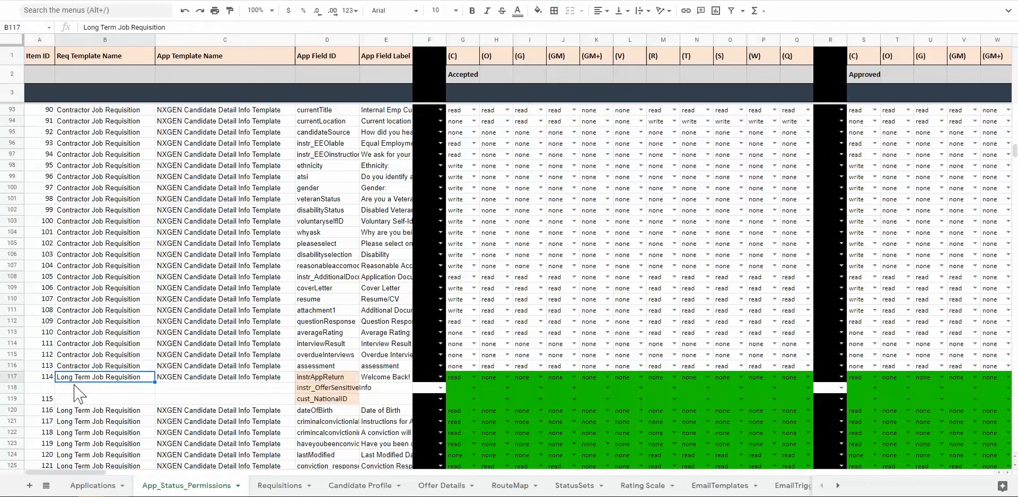
{"action": "key", "text": "shift+Right"}
{"action": "key", "text": "ctrl+c"}
{"action": "key", "text": "Down"}
{"action": "key", "text": "ctrl+v"}
{"action": "key", "text": "Down"}
{"action": "key", "text": "ctrl+v"}
{"action": "key", "text": "Up"}
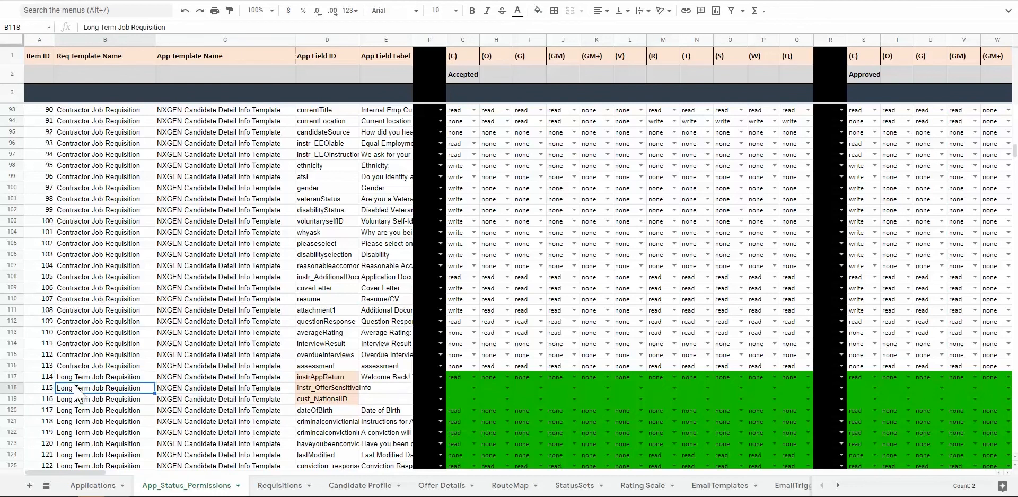
Copy the two field labels from E110:E111 of Applications into E118:E119 of App_Status_Permissions and shade them light orange
{"action": "key", "text": "Right"}
{"action": "key", "text": "Right"}
{"action": "key", "text": "Right"}
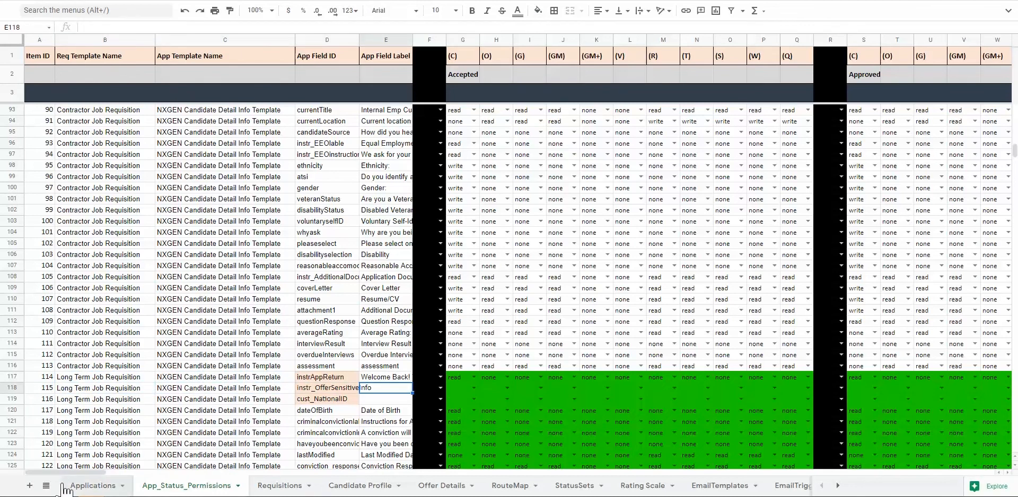
{"action": "left_click", "coordinate": [88, 488]}
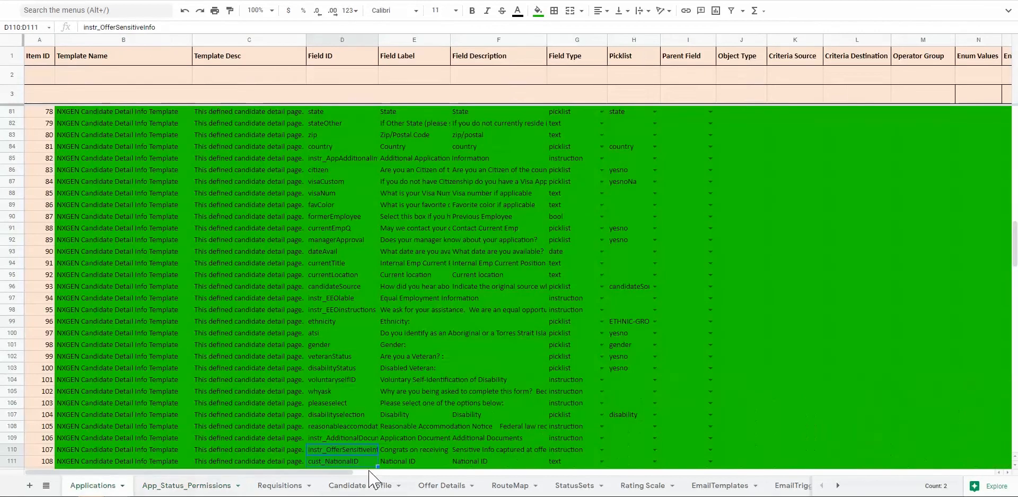
{"action": "left_click", "coordinate": [424, 441]}
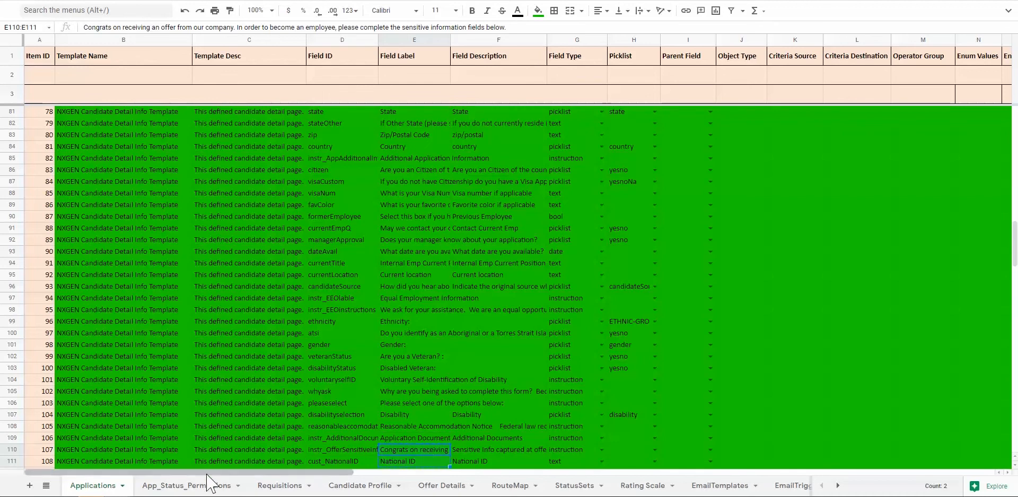
{"action": "left_click", "coordinate": [175, 485]}
{"action": "key", "text": "ctrl+v"}
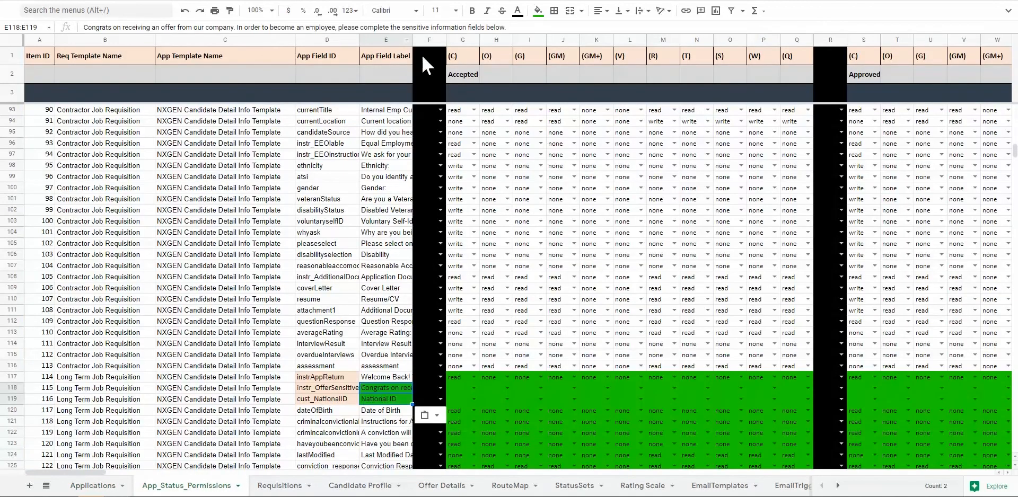
{"action": "left_click", "coordinate": [538, 11]}
{"action": "left_click", "coordinate": [542, 52]}
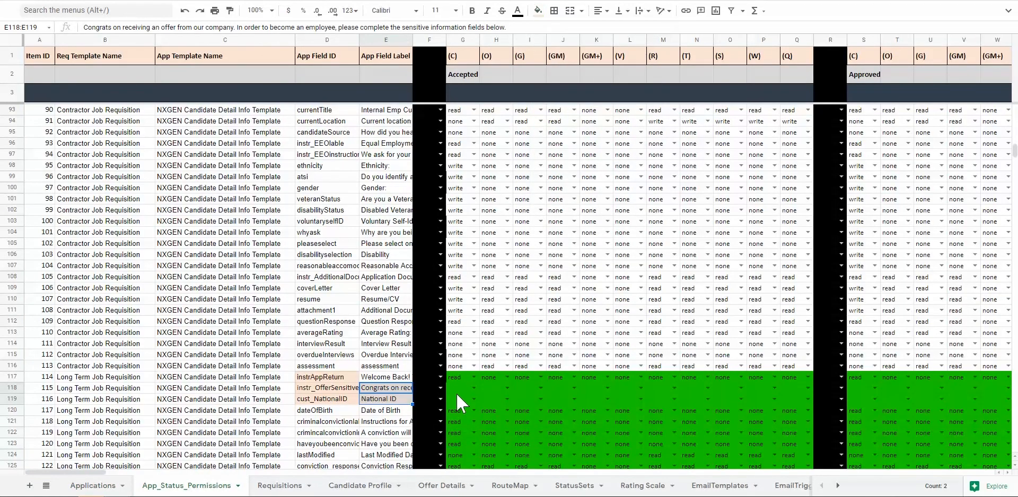
Set the Accepted permissions in rows 118 and 119 to read for (C) and none for (O) through (V)
{"action": "left_click", "coordinate": [458, 389]}
{"action": "key", "text": "ctrl+c"}
{"action": "key", "text": "ctrl+v"}
{"action": "key", "text": "Right"}
{"action": "key", "text": "ctrl+v"}
{"action": "key", "text": "ctrl+v"}
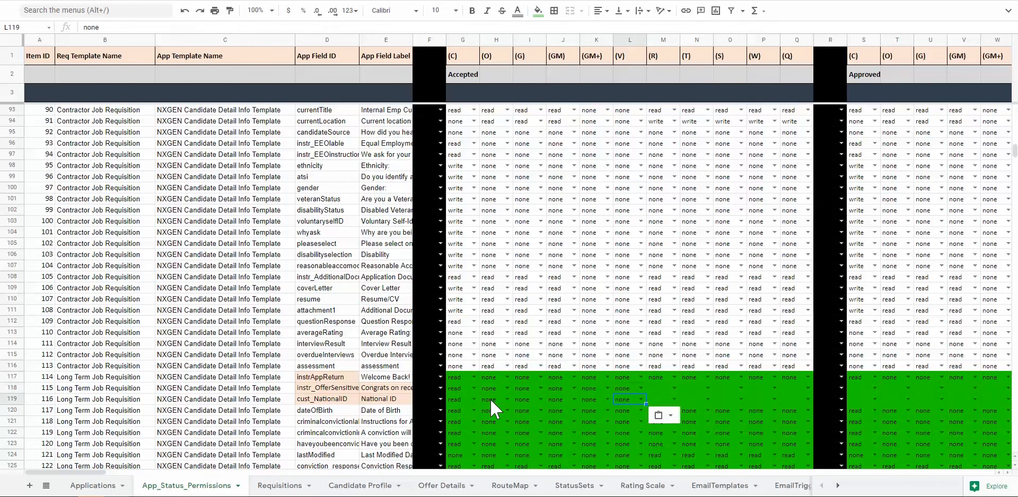
Complete the Accepted permissions, then fill Approved in rows 118:119 with (C) read and write, (R) write, and none for the other roles
{"action": "key", "text": "ctrl+c"}
{"action": "key", "text": "Down"}
{"action": "key", "text": "Down"}
{"action": "key", "text": "Down"}
{"action": "key", "text": "shift+Down"}
{"action": "key", "text": "ctrl+v"}
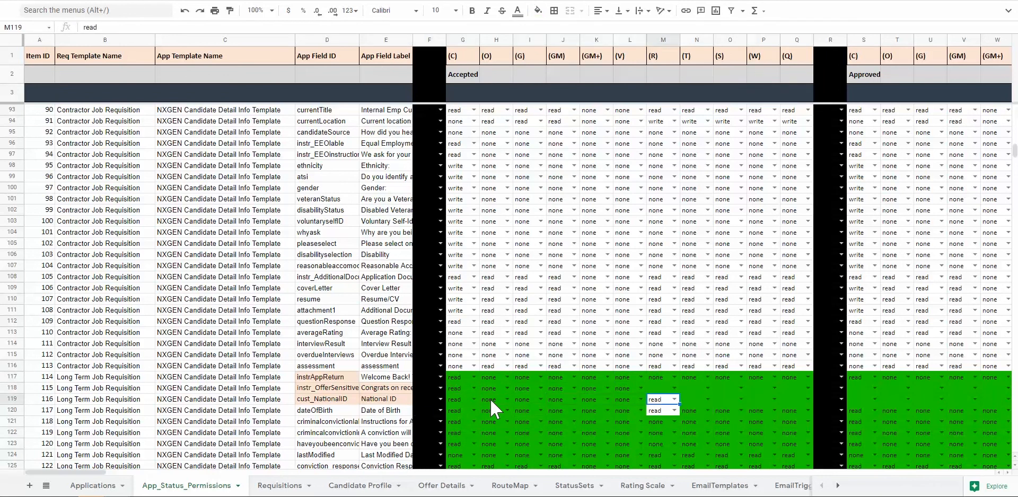
{"action": "key", "text": "Up"}
{"action": "key", "text": "Right"}
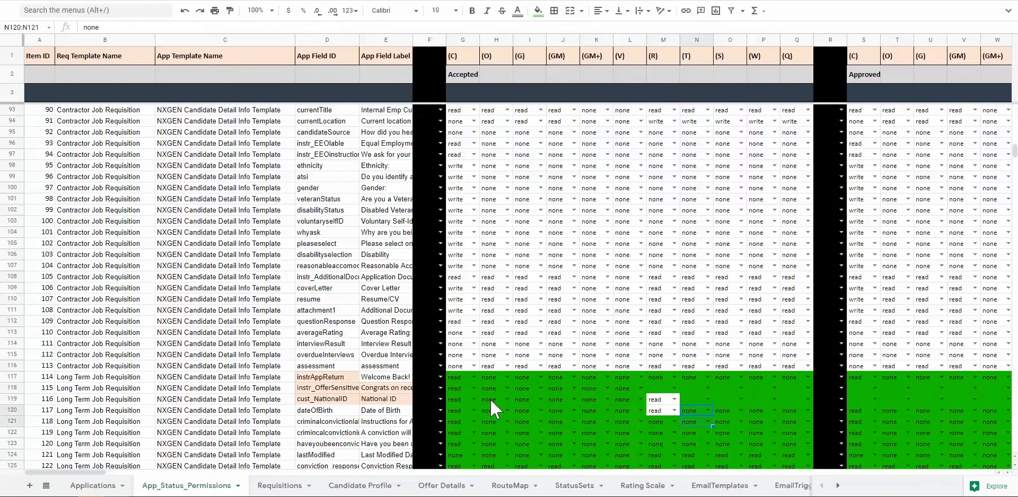
{"action": "key", "text": "ctrl+v"}
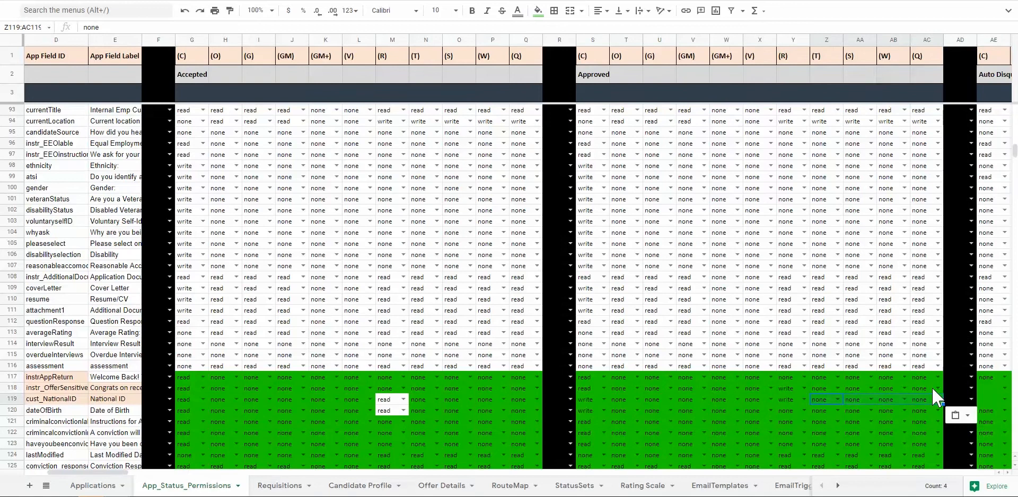
Fill the permissions in rows 118 and 119 with none for the statuses following Approved, up to and including Failed
{"action": "key", "text": "Right"}
{"action": "key", "text": "Right"}
{"action": "key", "text": "Right"}
{"action": "key", "text": "Right"}
{"action": "key", "text": "Right"}
{"action": "key", "text": "Right"}
{"action": "key", "text": "Right"}
{"action": "key", "text": "Right"}
{"action": "key", "text": "Right"}
{"action": "key", "text": "Right"}
{"action": "key", "text": "Right"}
{"action": "key", "text": "Right"}
{"action": "key", "text": "Right"}
{"action": "key", "text": "Right"}
{"action": "key", "text": "Right"}
{"action": "key", "text": "Right"}
{"action": "key", "text": "Right"}
{"action": "key", "text": "Right"}
{"action": "key", "text": "Right"}
{"action": "key", "text": "Right"}
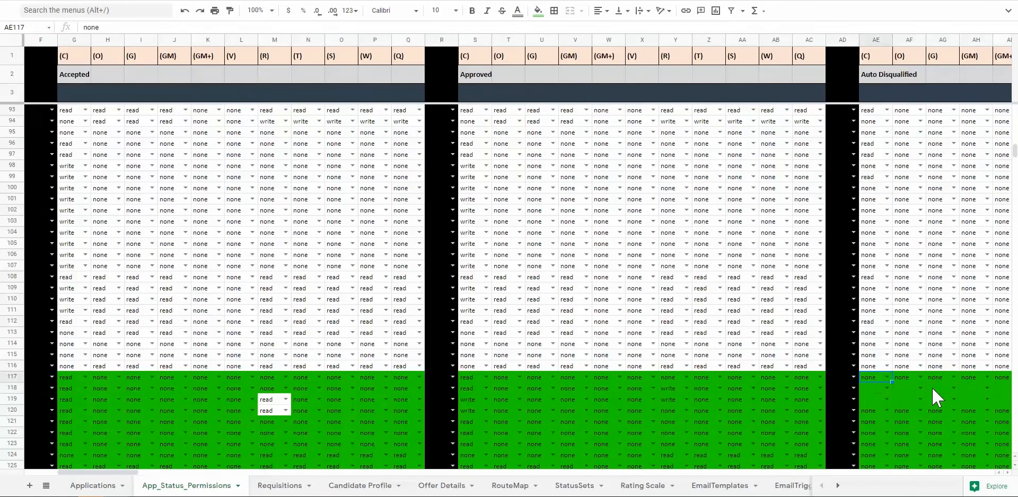
{"action": "key", "text": "Right"}
{"action": "key", "text": "Right"}
{"action": "key", "text": "Right"}
{"action": "key", "text": "Right"}
{"action": "key", "text": "Right"}
{"action": "key", "text": "Right"}
{"action": "key", "text": "Right"}
{"action": "key", "text": "Right"}
{"action": "key", "text": "Right"}
{"action": "key", "text": "Right"}
{"action": "key", "text": "Right"}
{"action": "key", "text": "Right"}
{"action": "key", "text": "Right"}
{"action": "key", "text": "Right"}
{"action": "key", "text": "Right"}
{"action": "key", "text": "Right"}
{"action": "key", "text": "Right"}
{"action": "key", "text": "Right"}
{"action": "key", "text": "Right"}
{"action": "key", "text": "Right"}
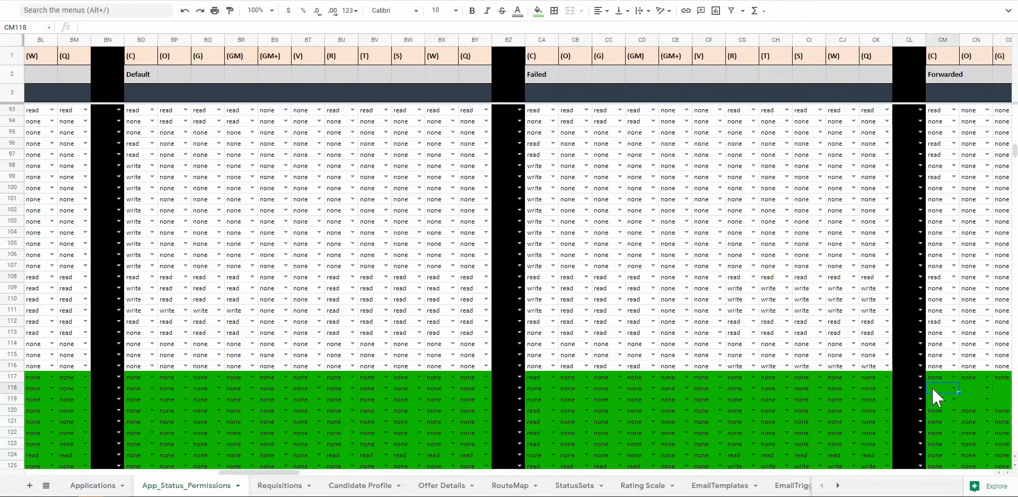
Review the permissions of the two new field rows across all the status columns
{"action": "key", "text": "Up"}
{"action": "key", "text": "ctrl+Left"}
{"action": "key", "text": "ctrl+Left"}
{"action": "key", "text": "ctrl+Left"}
{"action": "key", "text": "ctrl+Left"}
{"action": "key", "text": "ctrl+Left"}
{"action": "key", "text": "ctrl+Left"}
{"action": "key", "text": "ctrl+Left"}
{"action": "key", "text": "ctrl+Left"}
{"action": "key", "text": "ctrl+Left"}
{"action": "key", "text": "ctrl+Left"}
{"action": "key", "text": "ctrl+Left"}
{"action": "key", "text": "ctrl+Left"}
{"action": "key", "text": "ctrl+Left"}
{"action": "key", "text": "ctrl+Left"}
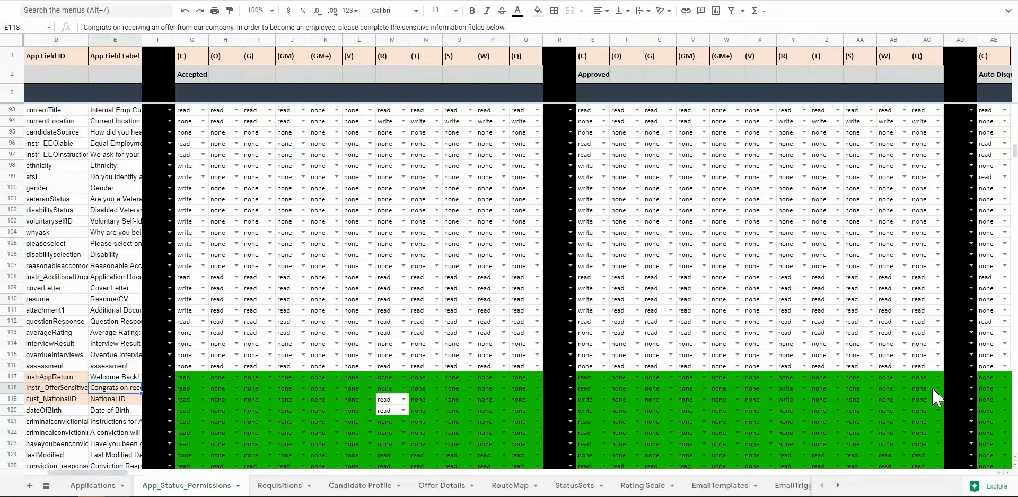
{"action": "key", "text": "ctrl+Right"}
{"action": "key", "text": "ctrl+Right"}
{"action": "key", "text": "ctrl+Right"}
{"action": "key", "text": "ctrl+Right"}
{"action": "key", "text": "ctrl+Right"}
{"action": "key", "text": "ctrl+Right"}
{"action": "key", "text": "ctrl+Right"}
{"action": "key", "text": "ctrl+Right"}
{"action": "key", "text": "ctrl+Right"}
{"action": "key", "text": "ctrl+Right"}
{"action": "key", "text": "ctrl+Right"}
{"action": "key", "text": "ctrl+Right"}
{"action": "key", "text": "ctrl+Right"}
{"action": "key", "text": "ctrl+Right"}
{"action": "key", "text": "ctrl+Right"}
{"action": "key", "text": "ctrl+Right"}
{"action": "key", "text": "ctrl+Right"}
{"action": "key", "text": "ctrl+Right"}
{"action": "key", "text": "ctrl+Right"}
{"action": "key", "text": "ctrl+Right"}
{"action": "key", "text": "Right"}
{"action": "key", "text": "ctrl+Right"}
{"action": "key", "text": "ctrl+Right"}
{"action": "key", "text": "shift+Right"}
{"action": "key", "text": "shift+Down"}
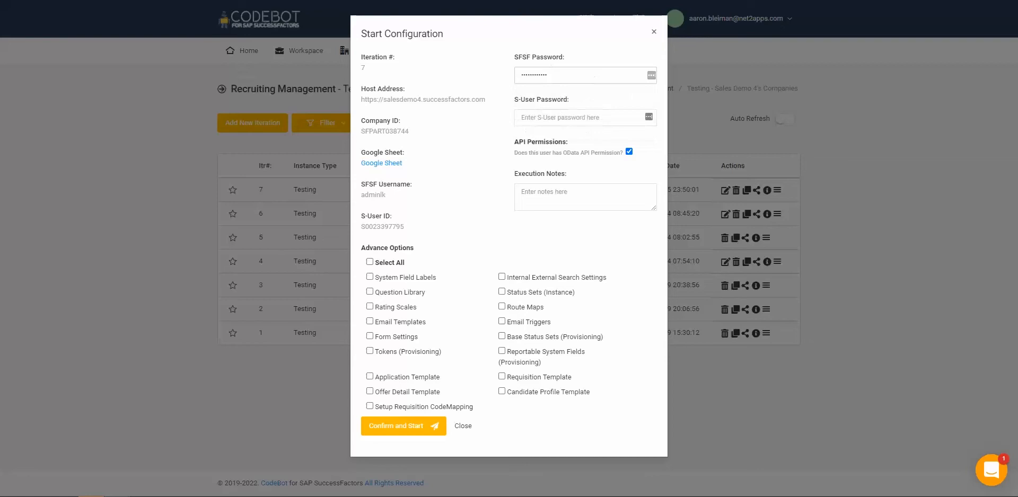
Switch to CodeBot and set up the configuration run with the S-User password, a note on app status permissions, and Requisition Template selected
{"action": "left_click", "coordinate": [552, 116]}
{"action": "key", "text": "ctrl+v"}
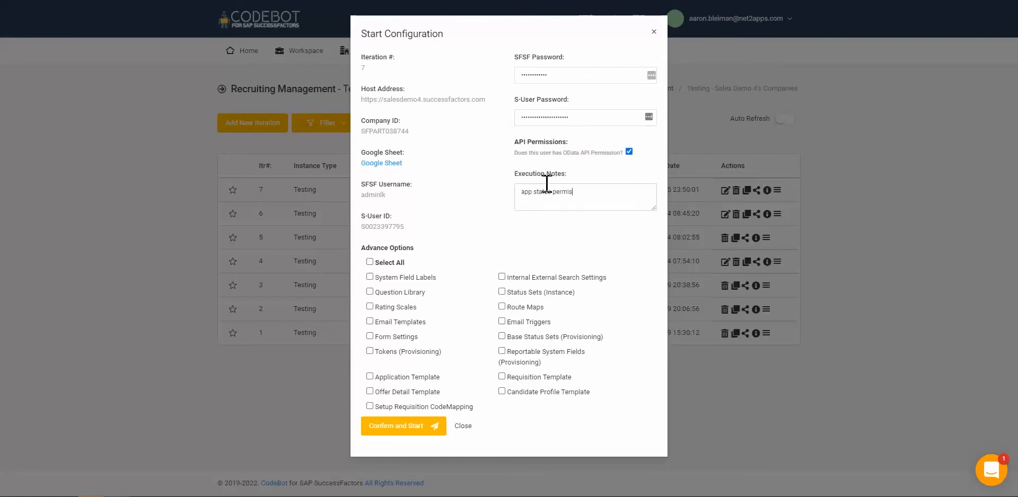
{"action": "left_click", "coordinate": [501, 376]}
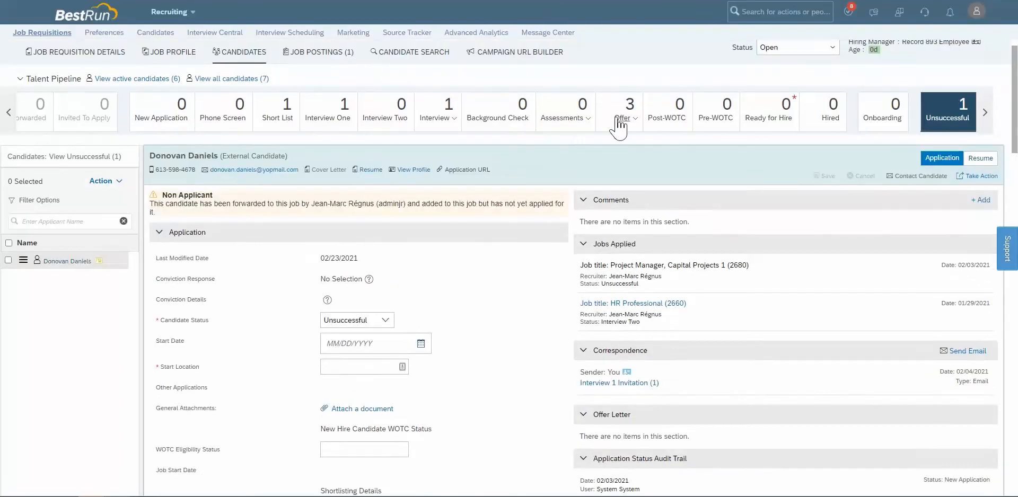
In SuccessFactors Recruiting, open the external test candidate at the Offer stage and search the application for "National"
{"action": "left_click", "coordinate": [632, 128]}
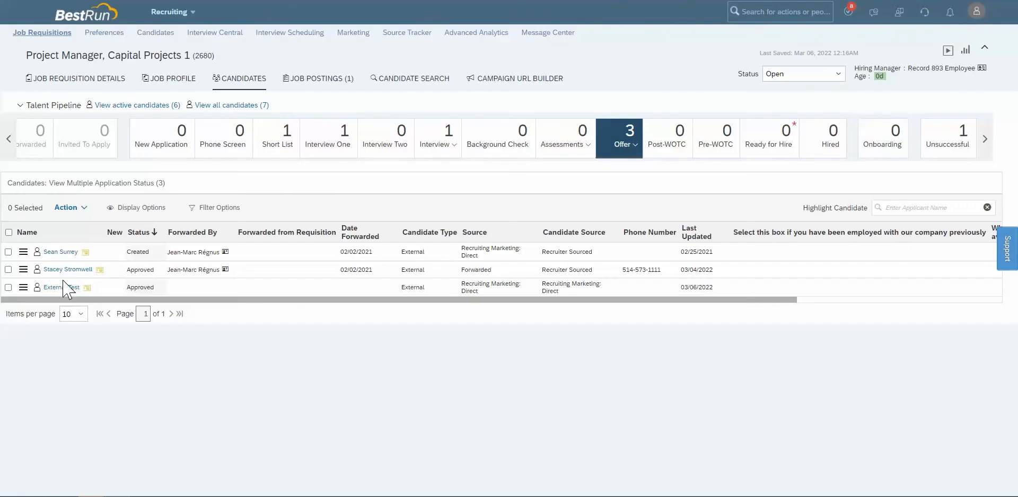
{"action": "left_click", "coordinate": [59, 286]}
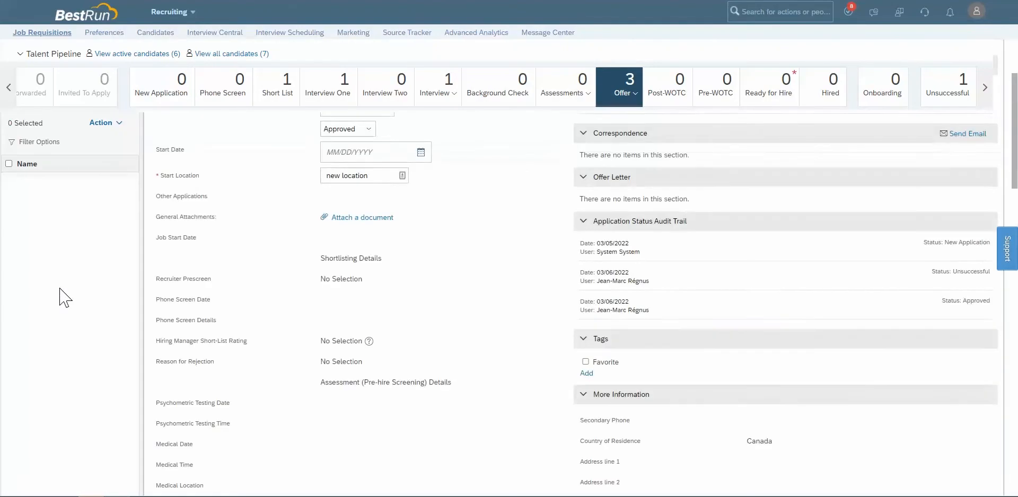
{"action": "scroll", "coordinate": [223, 343], "scroll_direction": "down", "scroll_amount": 15}
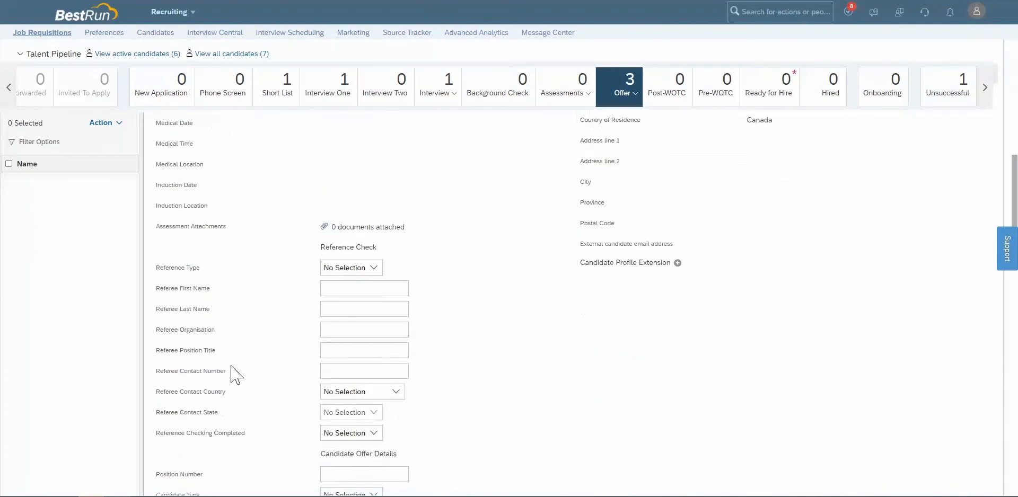
{"action": "key", "text": "Return"}
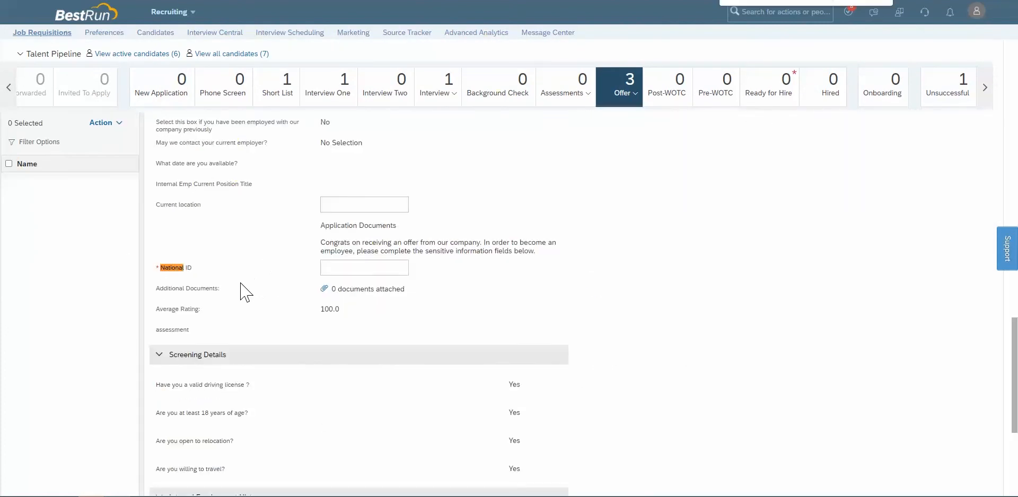
Examine the offer instruction text and the National ID field in the recruiter's view of the application
{"action": "scroll", "coordinate": [318, 360], "scroll_direction": "up", "scroll_amount": 3}
{"action": "left_click", "coordinate": [363, 410]}
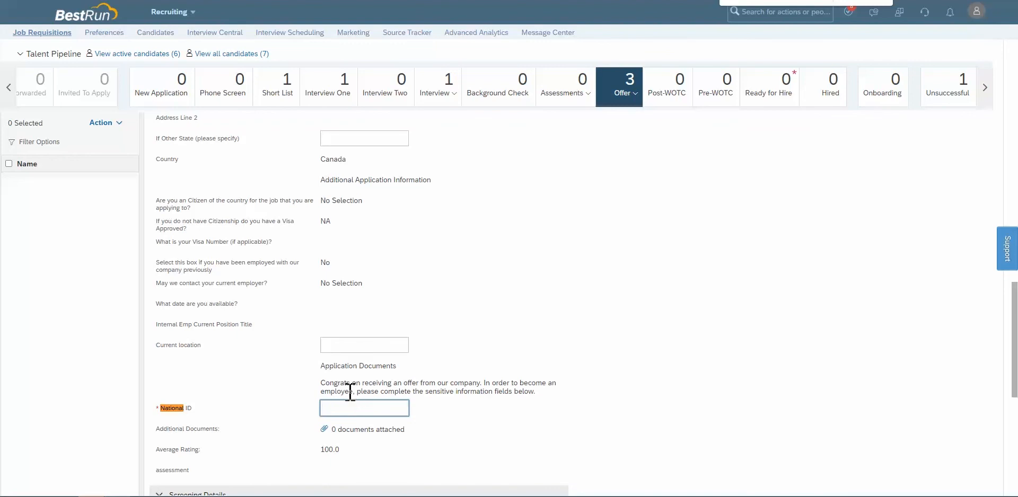
{"action": "left_click_drag", "start_coordinate": [323, 386], "coordinate": [396, 386]}
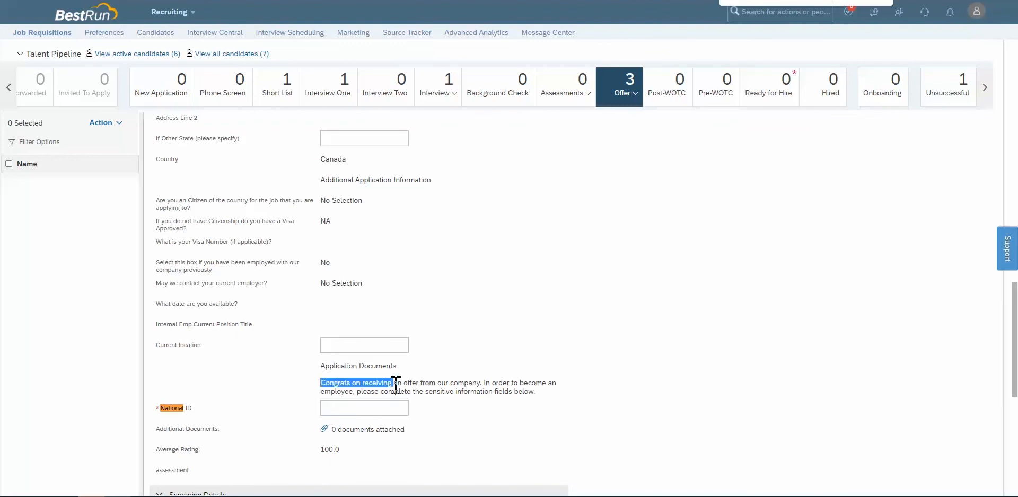
{"action": "left_click", "coordinate": [480, 386]}
{"action": "left_click_drag", "start_coordinate": [491, 385], "coordinate": [362, 388]}
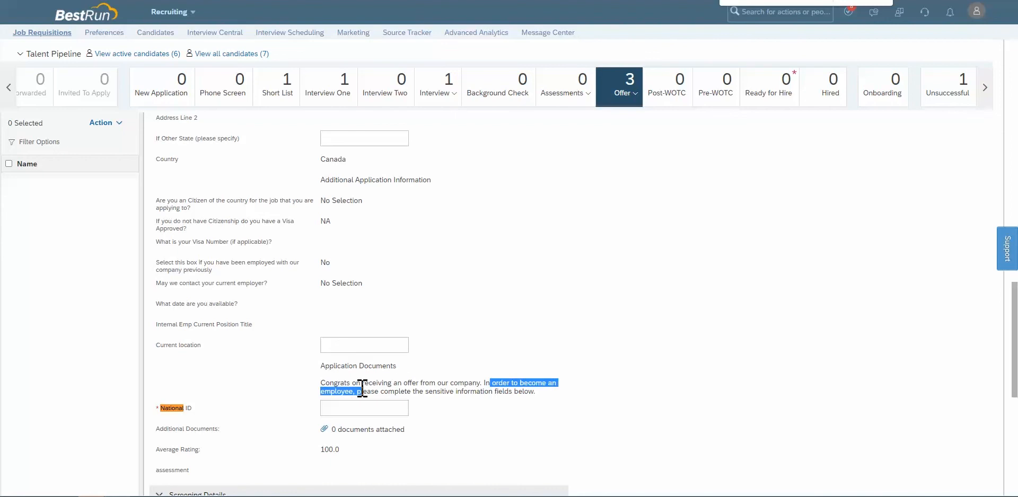
{"action": "left_click", "coordinate": [362, 389]}
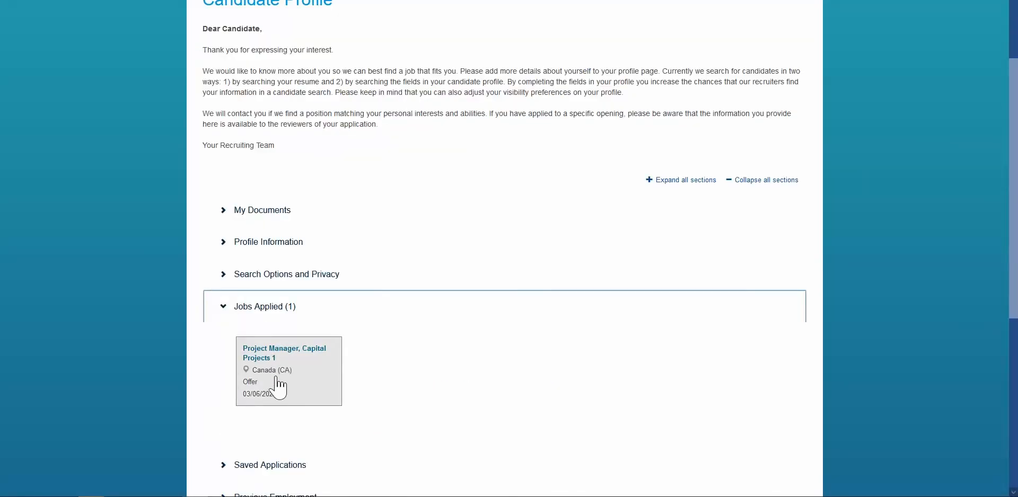
Switch to the candidate's profile, open the Project Manager, Capital Projects 1 application and read the start of its Job-Specific Information
{"action": "left_click", "coordinate": [259, 372]}
{"action": "left_click", "coordinate": [260, 192]}
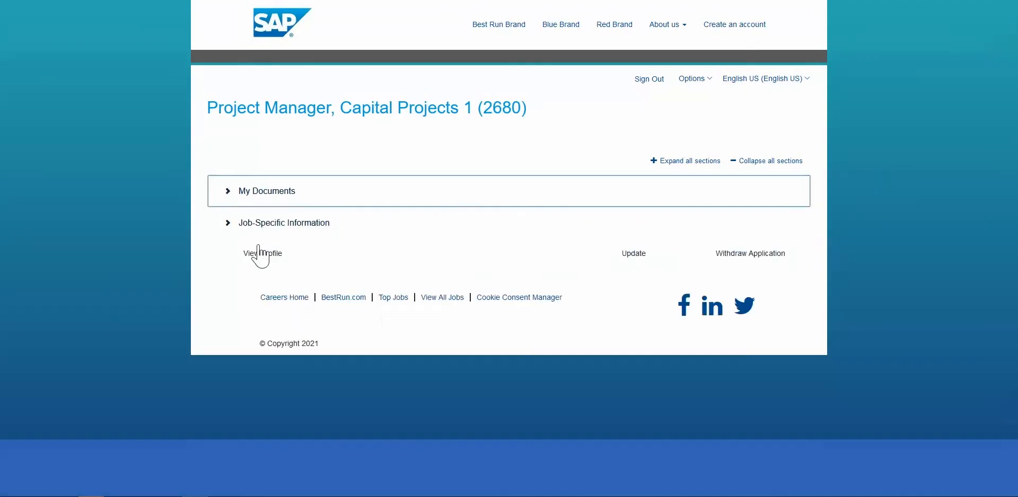
{"action": "left_click", "coordinate": [275, 223]}
{"action": "scroll", "coordinate": [343, 233], "scroll_direction": "down", "scroll_amount": 1}
{"action": "left_click_drag", "start_coordinate": [247, 205], "coordinate": [376, 206]}
{"action": "left_click", "coordinate": [509, 207]}
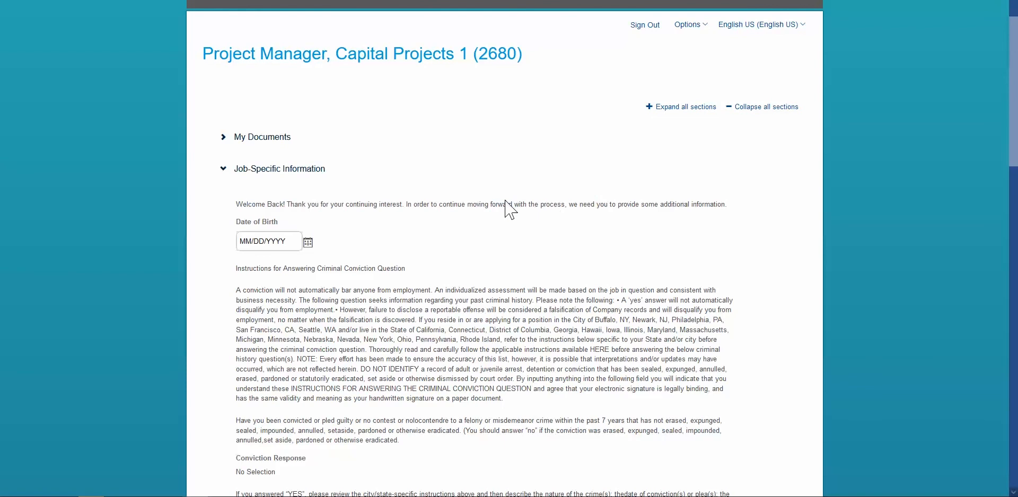
Examine the Date of Birth field and the offer message, and test leaving the National ID field empty
{"action": "left_click", "coordinate": [270, 241]}
{"action": "scroll", "coordinate": [381, 272], "scroll_direction": "down", "scroll_amount": 20}
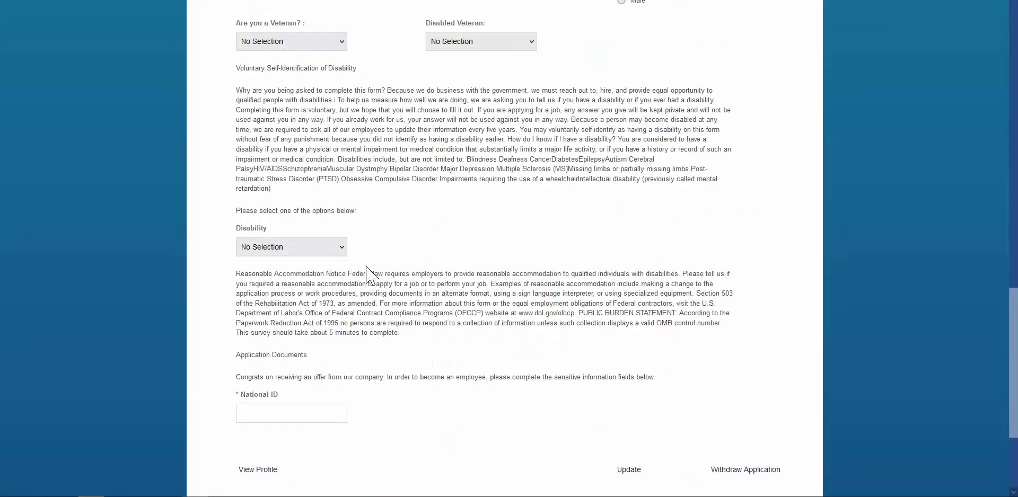
{"action": "left_click", "coordinate": [284, 253]}
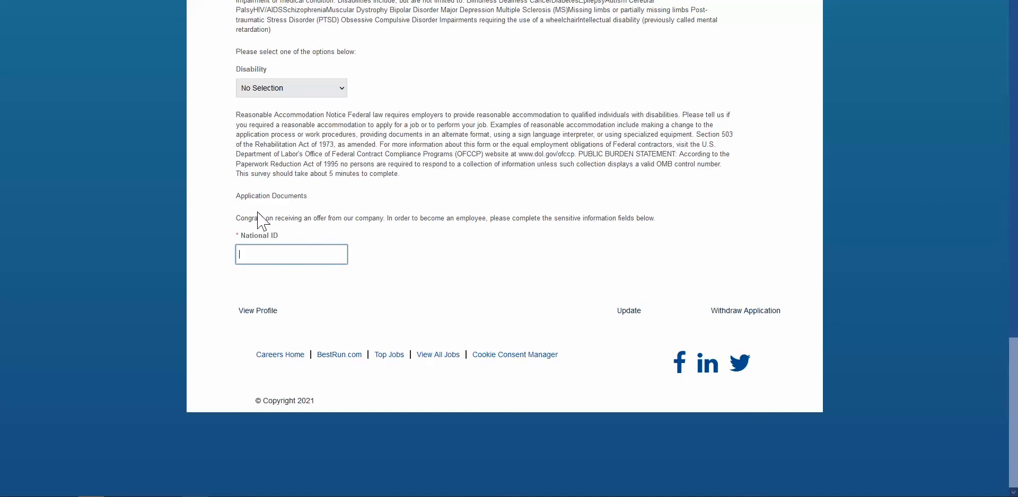
{"action": "left_click", "coordinate": [241, 219]}
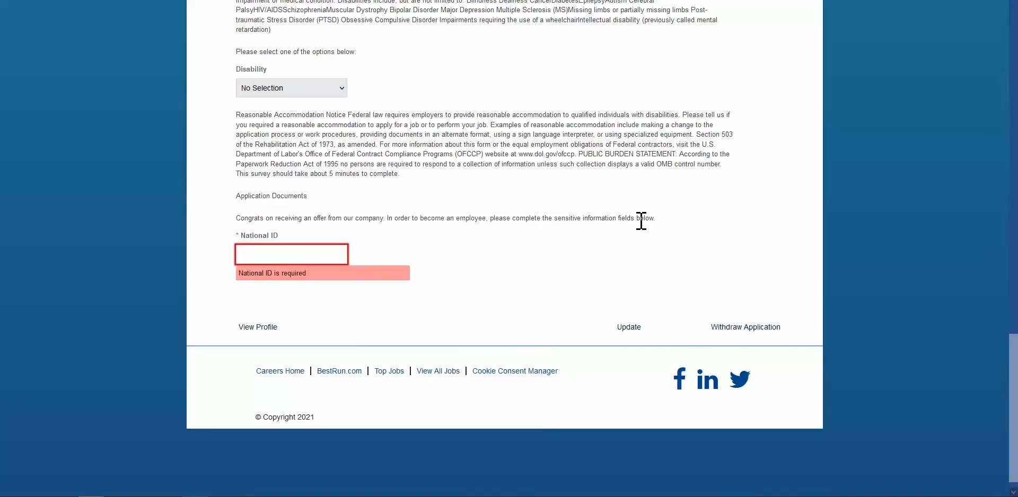